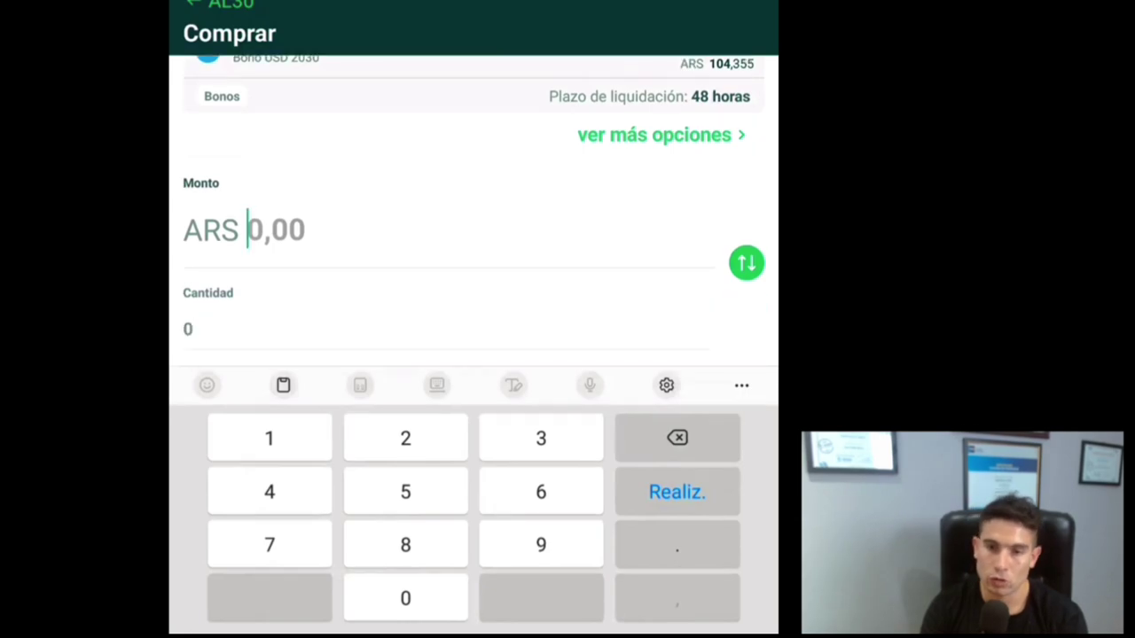
- Submit a market purchase order for AL30 bonds with an amount of ARS 26.000, and return to the home screen
{"action": "scroll", "coordinate": [474, 195], "scroll_direction": "up", "scroll_amount": 2}
{"action": "type", "text": "260000"}
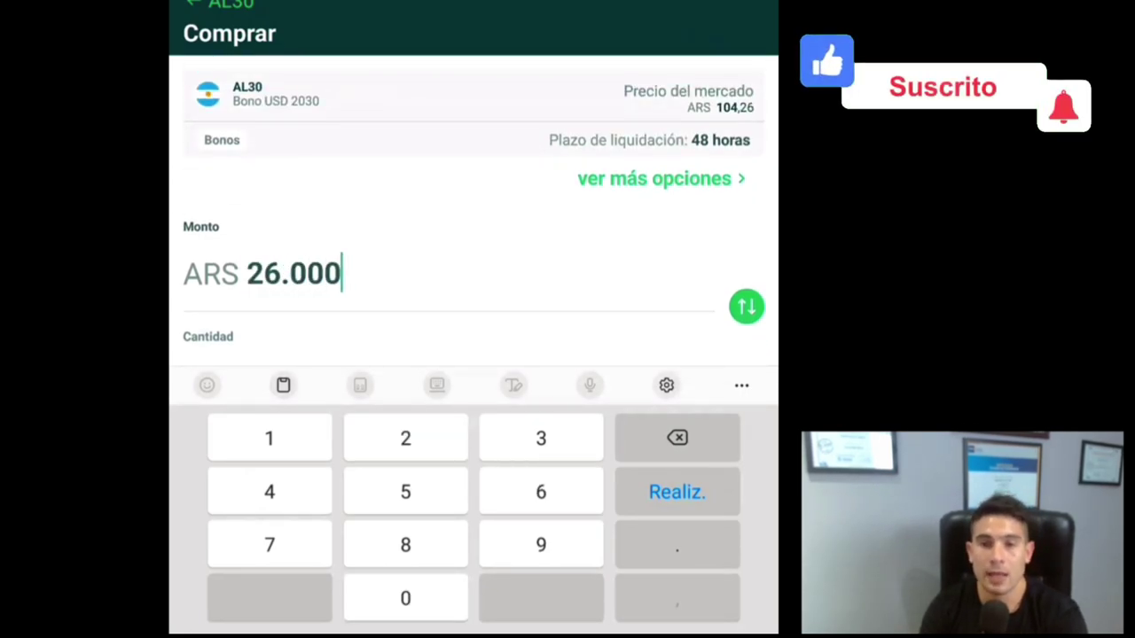
{"action": "scroll", "coordinate": [475, 195], "scroll_direction": "down", "scroll_amount": 1}
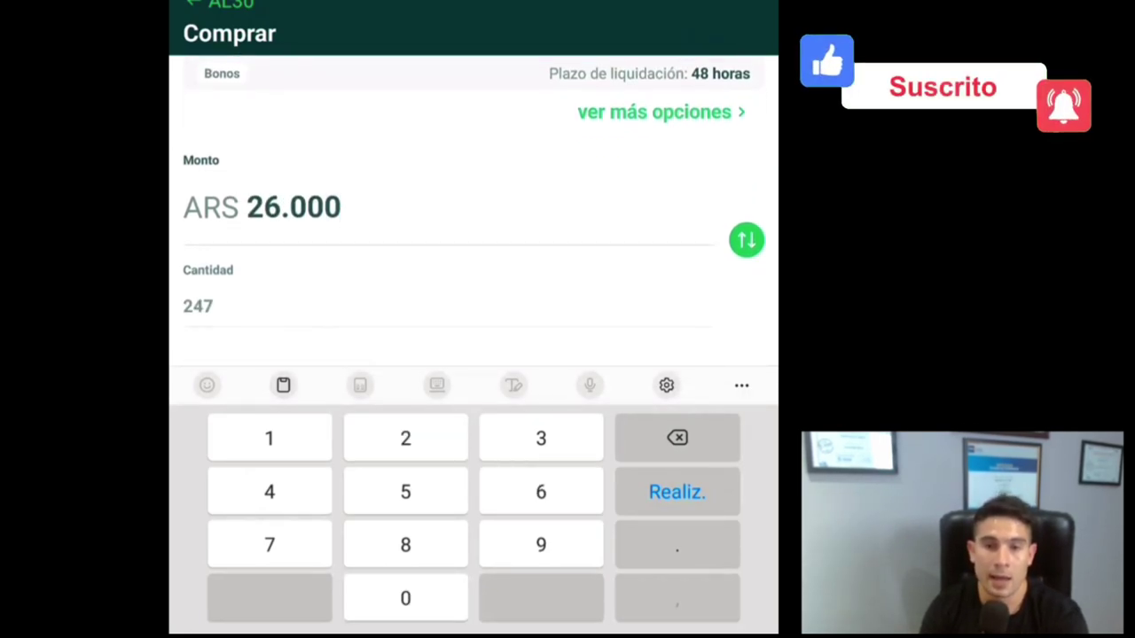
{"action": "scroll", "coordinate": [474, 195], "scroll_direction": "down", "scroll_amount": 3}
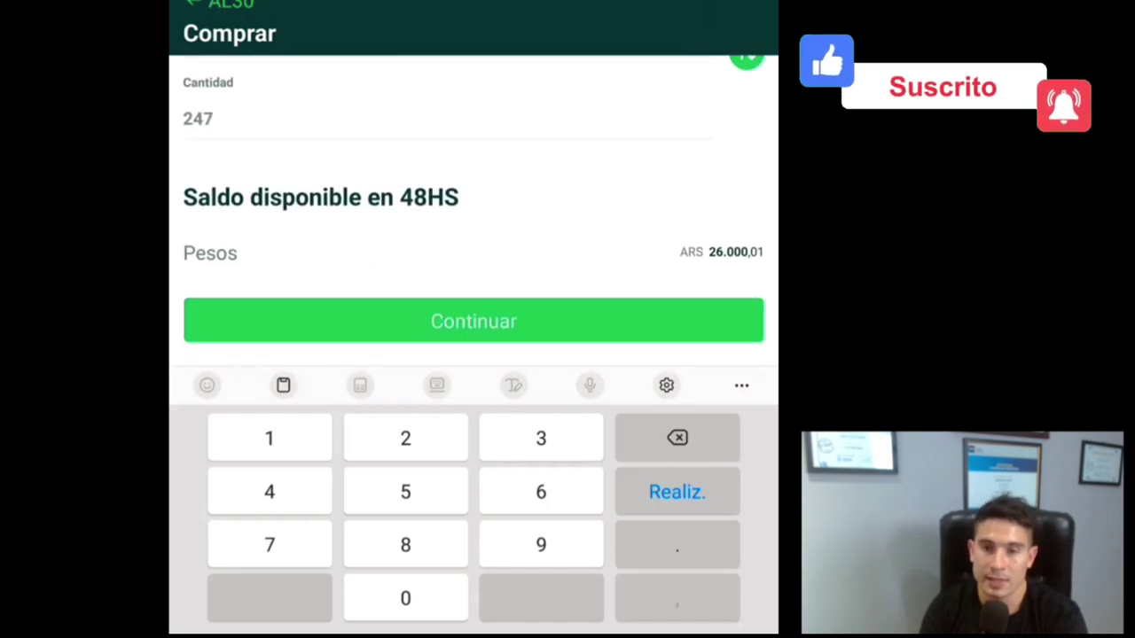
{"action": "key", "text": "Return"}
{"action": "left_click", "coordinate": [474, 582]}
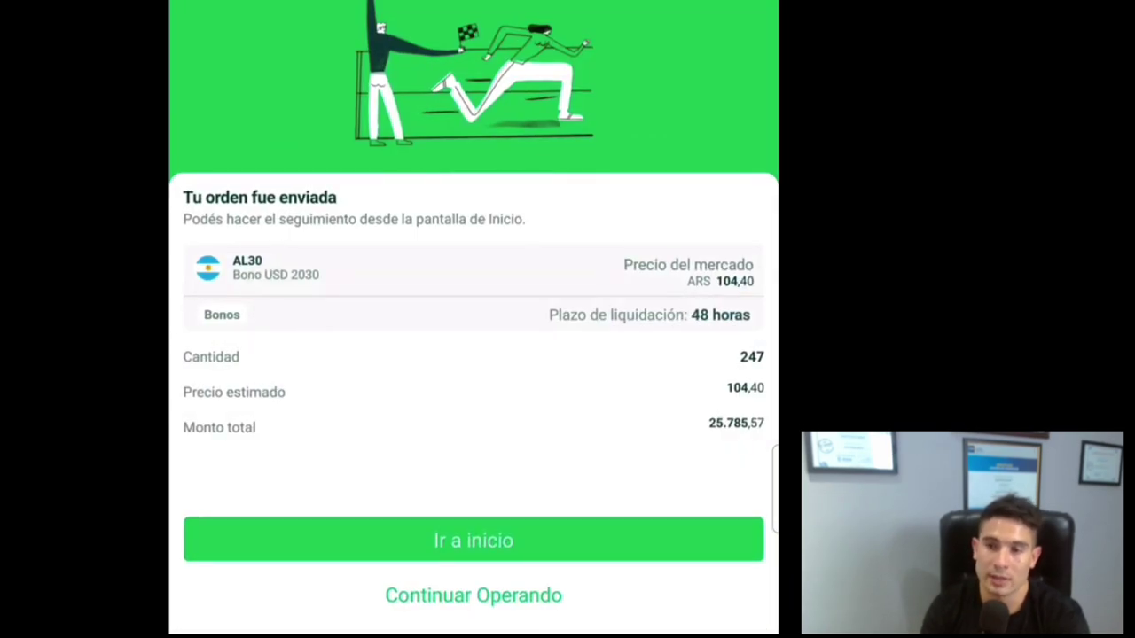
{"action": "left_click", "coordinate": [473, 540]}
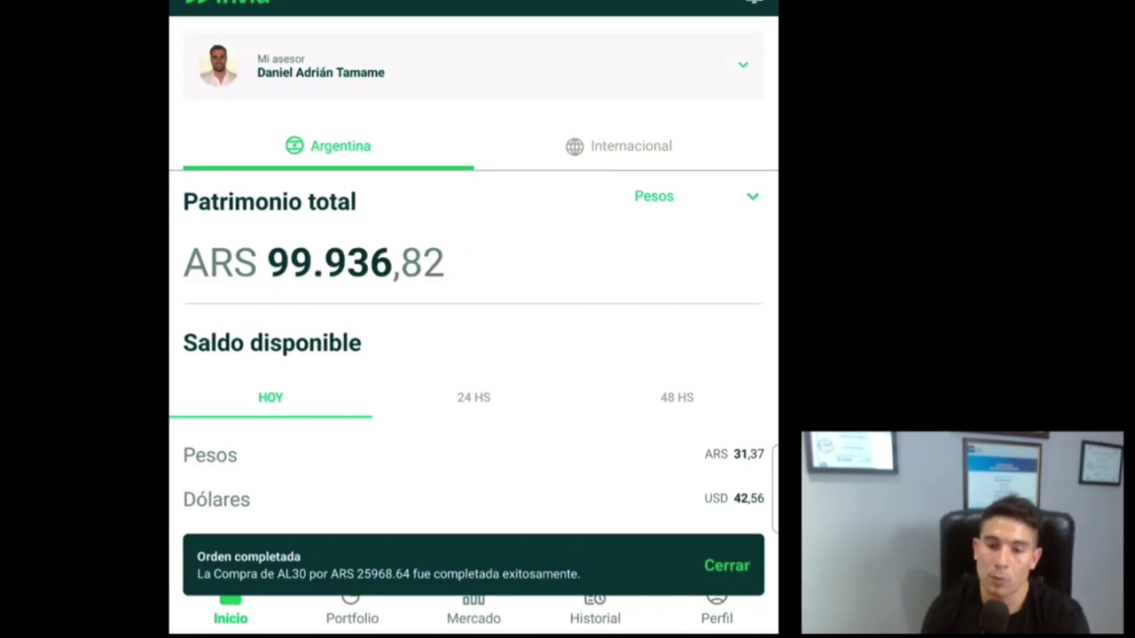
{"action": "scroll", "coordinate": [474, 310], "scroll_direction": "down", "scroll_amount": 5}
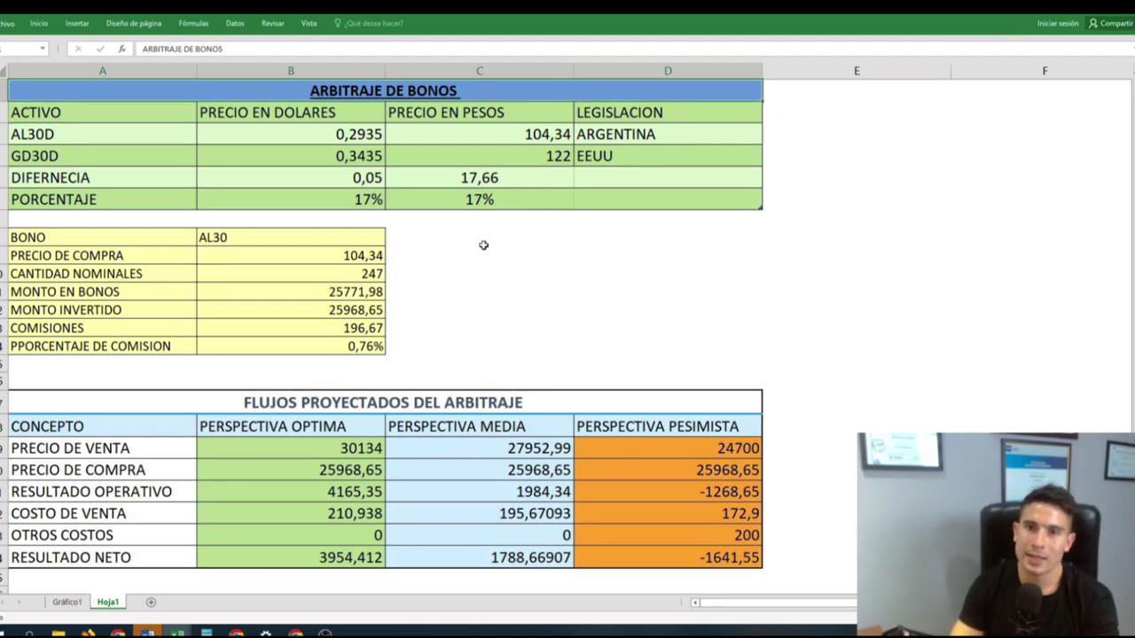
- Switch to the Excel bond arbitrage sheet and examine the dollar prices of AL30D and GD30D, with their difference and percentage formulas
{"action": "key", "text": "Down"}
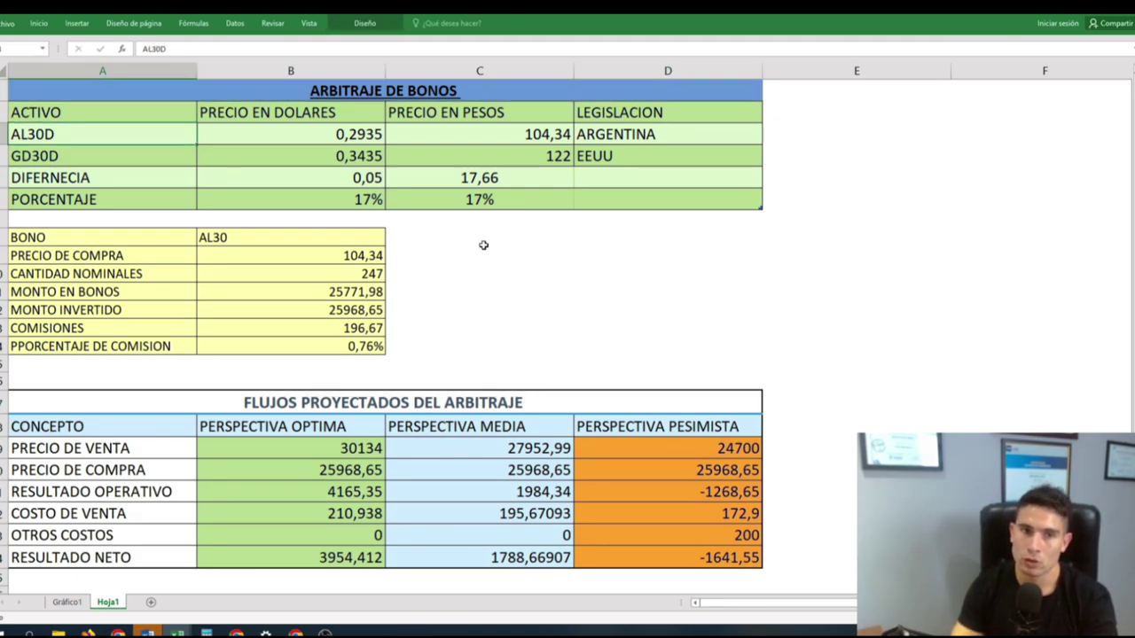
{"action": "key", "text": "Down"}
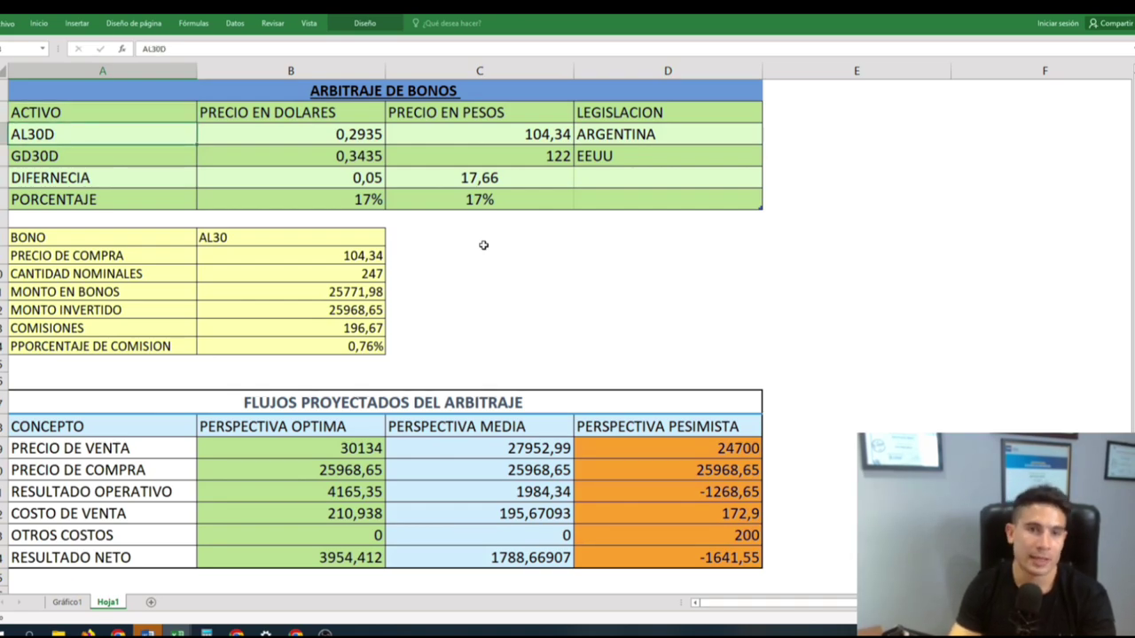
{"action": "key", "text": "Down"}
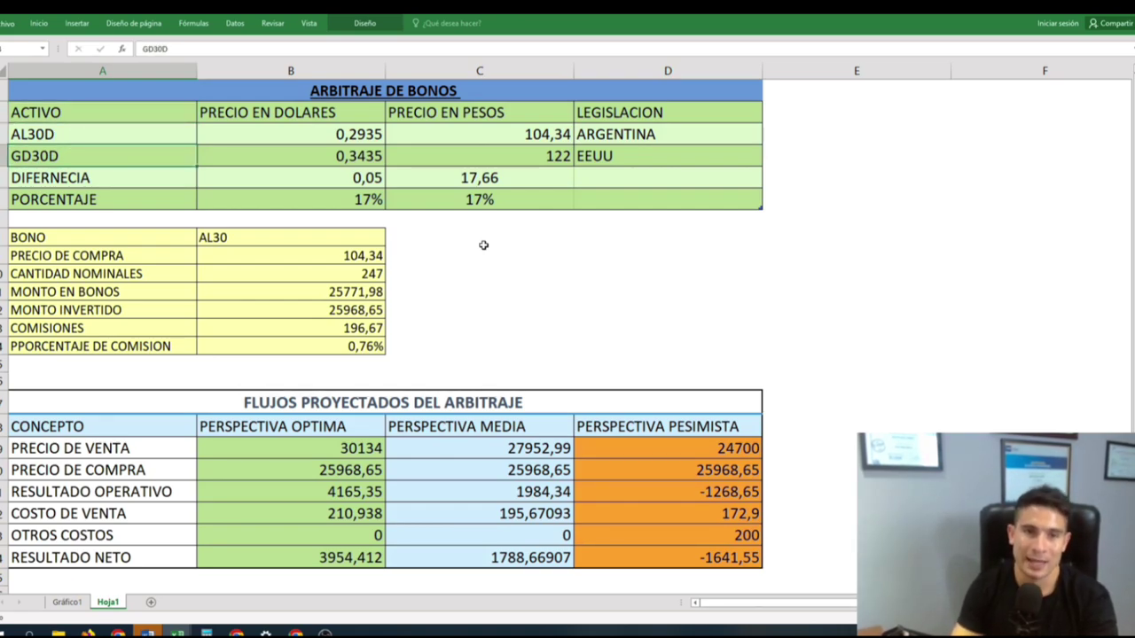
{"action": "key", "text": "Right"}
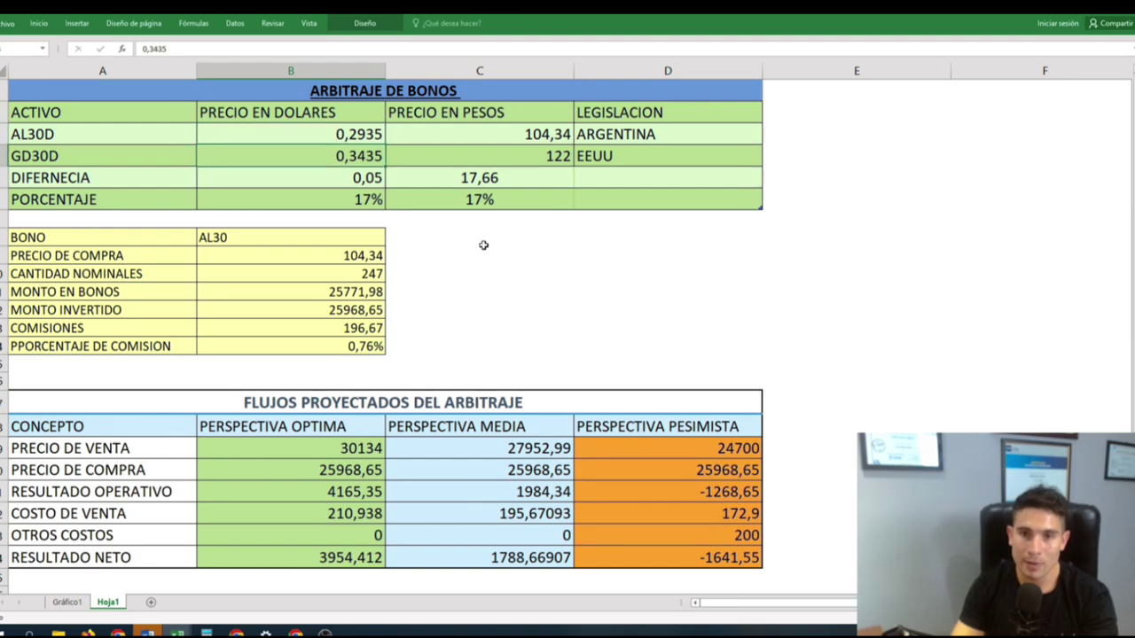
{"action": "key", "text": "Up"}
{"action": "key", "text": "Down"}
{"action": "key", "text": "Up"}
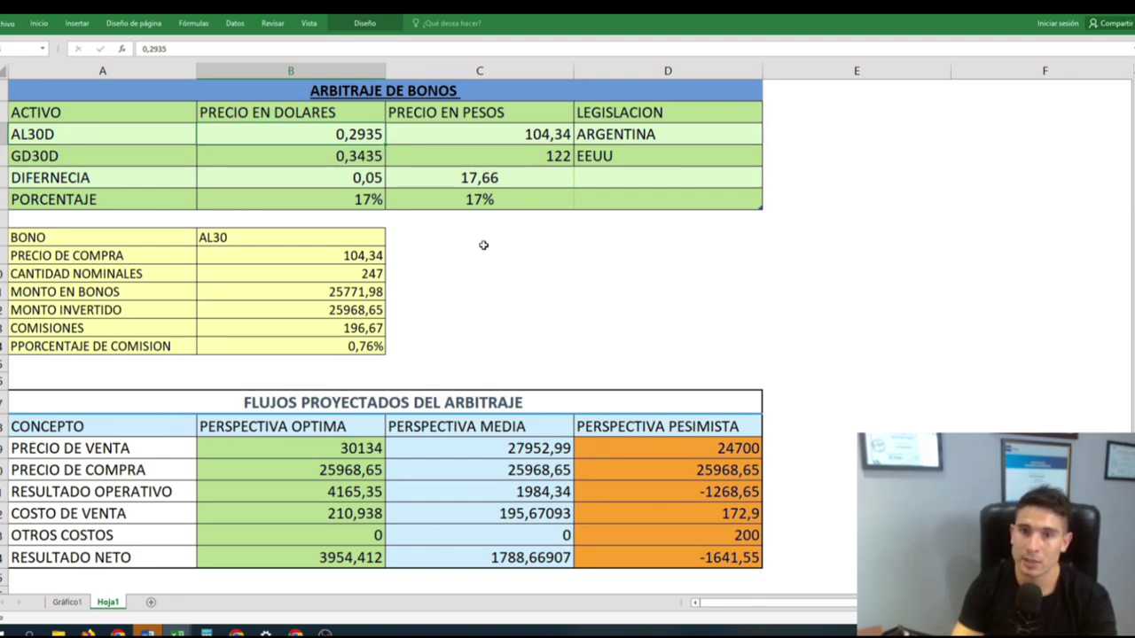
{"action": "key", "text": "Down"}
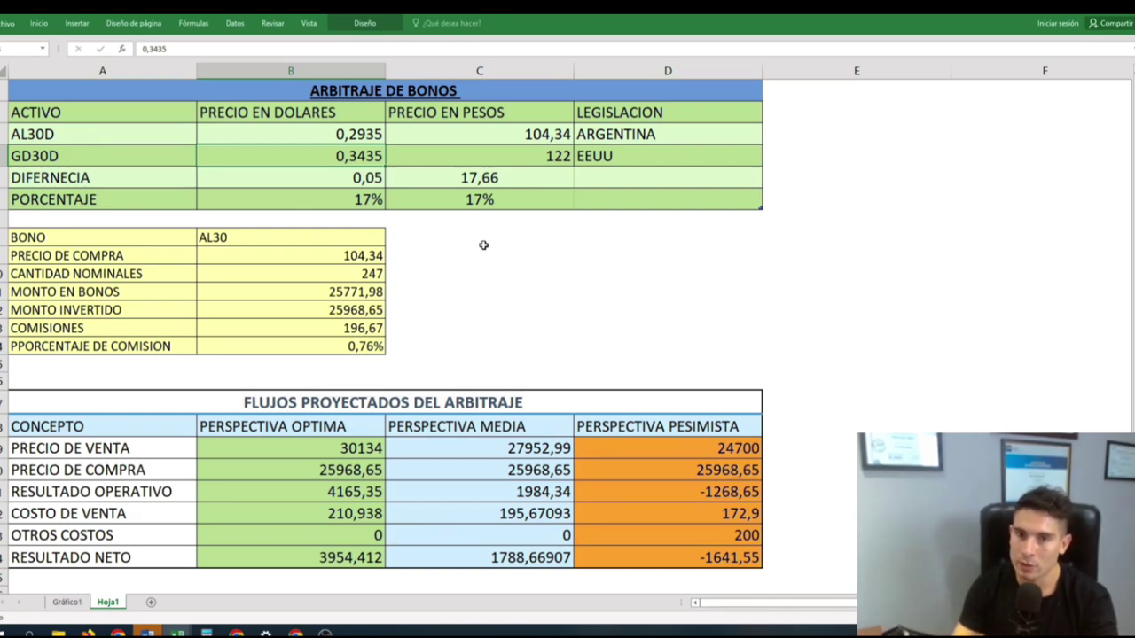
{"action": "key", "text": "Down"}
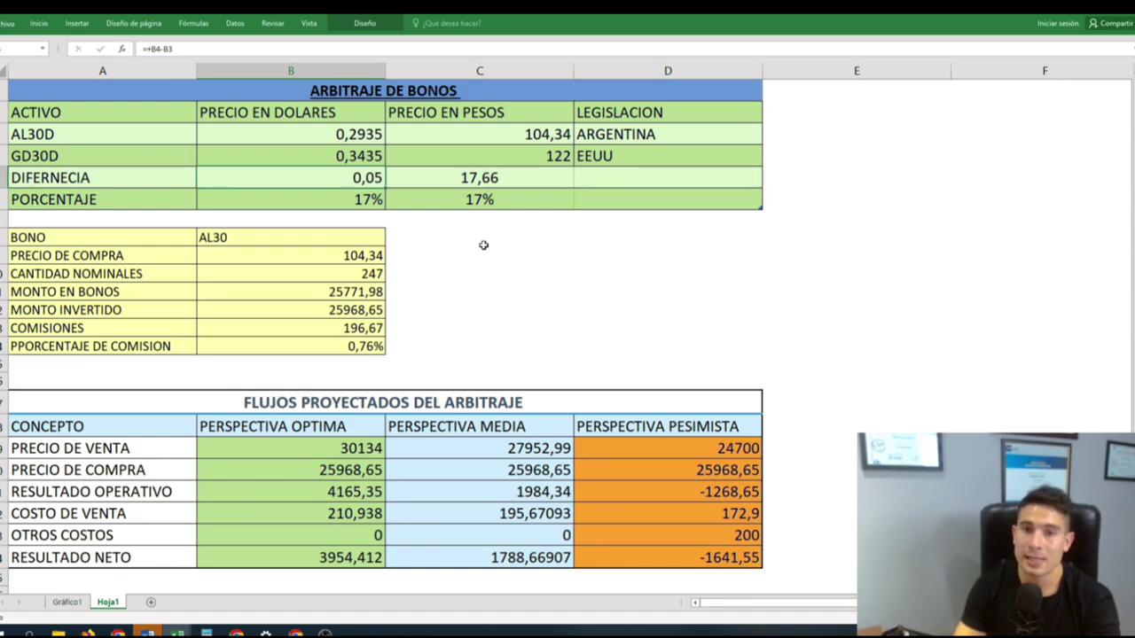
{"action": "key", "text": "Down"}
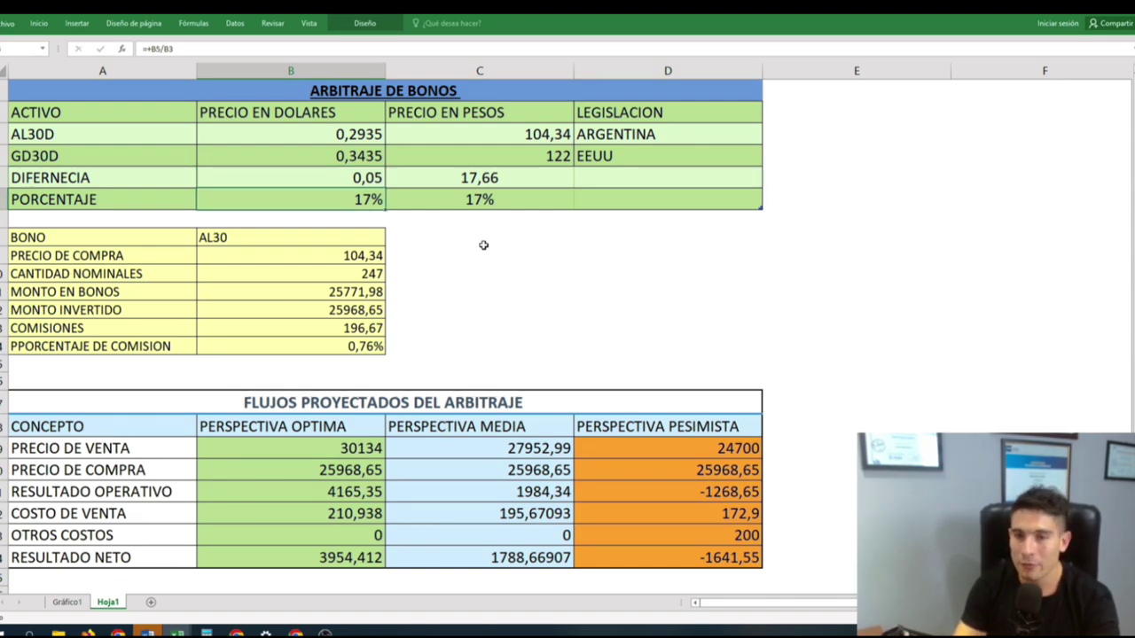
- Examine the peso prices of both bonds, their difference and percentage, and the legislation that applies to each bond
{"action": "key", "text": "Right"}
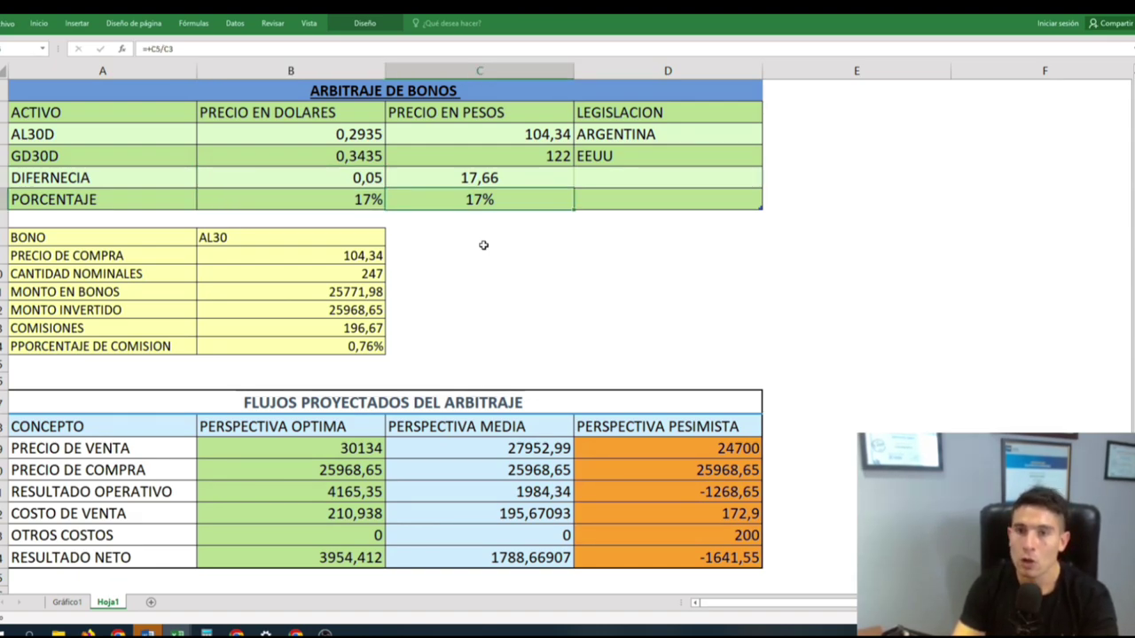
{"action": "key", "text": "Up"}
{"action": "key", "text": "Up"}
{"action": "key", "text": "Up"}
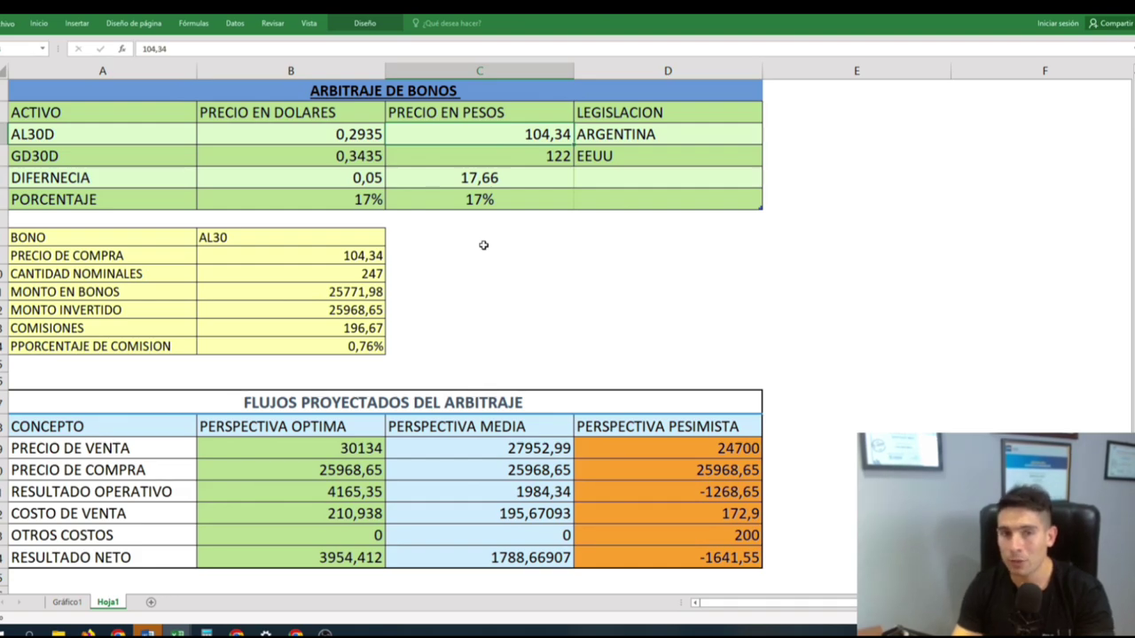
{"action": "key", "text": "Down"}
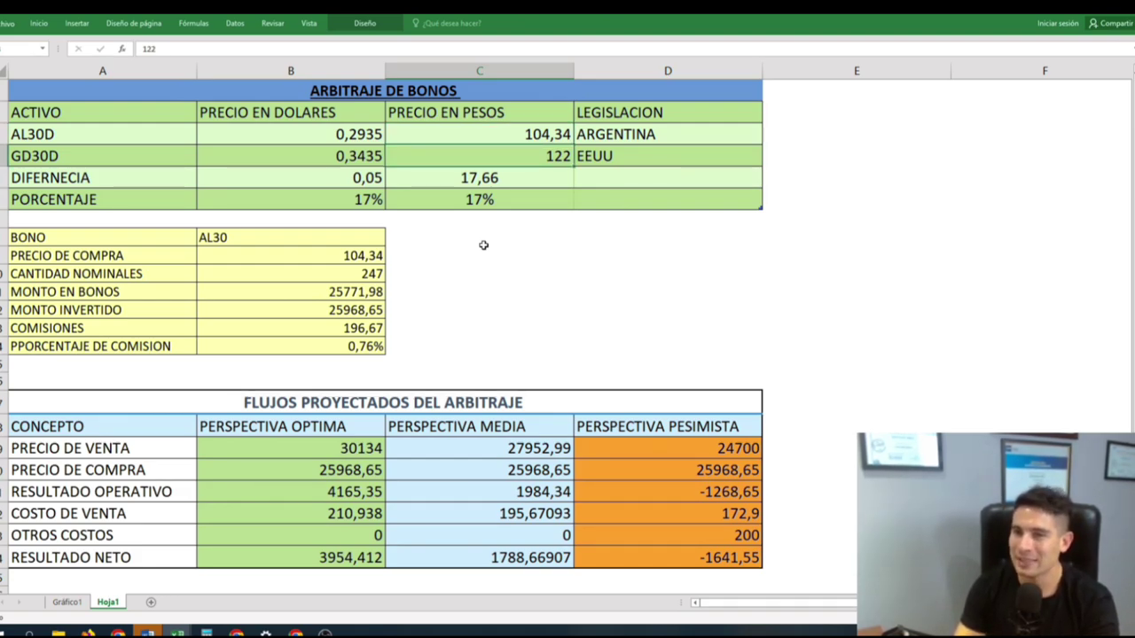
{"action": "key", "text": "Down"}
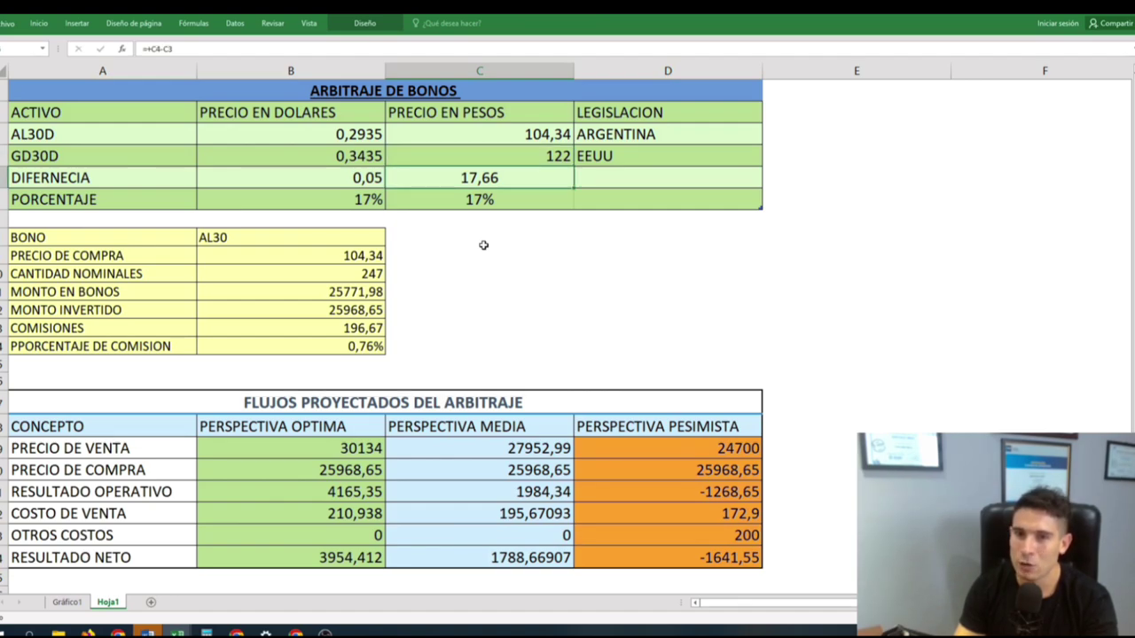
{"action": "key", "text": "Down"}
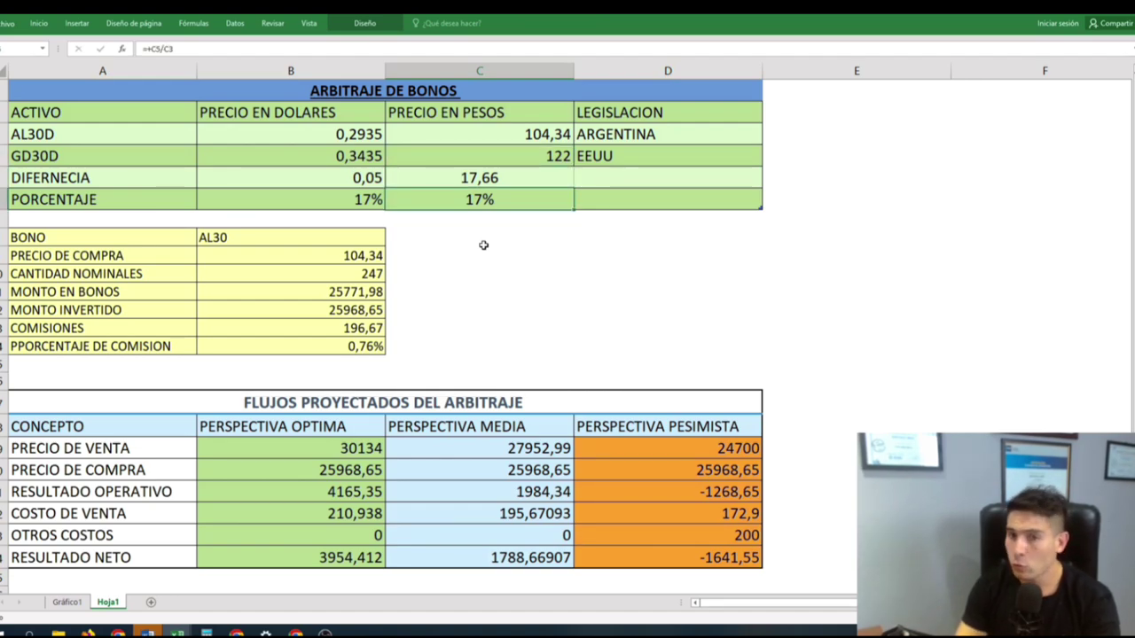
{"action": "key", "text": "Right"}
{"action": "key", "text": "Up"}
{"action": "key", "text": "Up"}
{"action": "key", "text": "Up"}
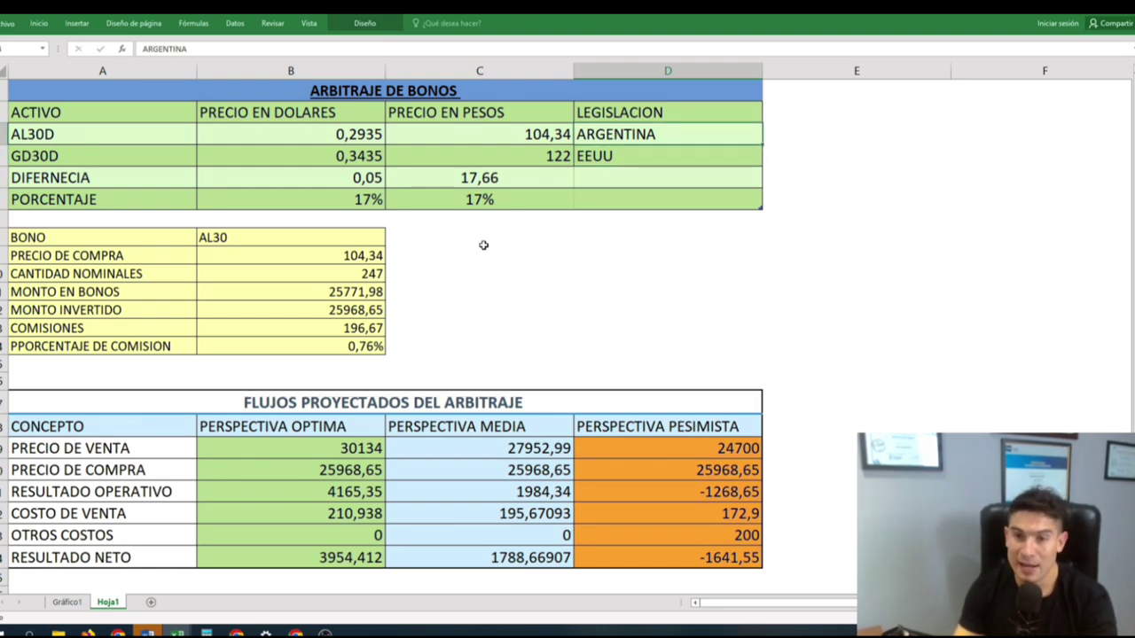
{"action": "key", "text": "Down"}
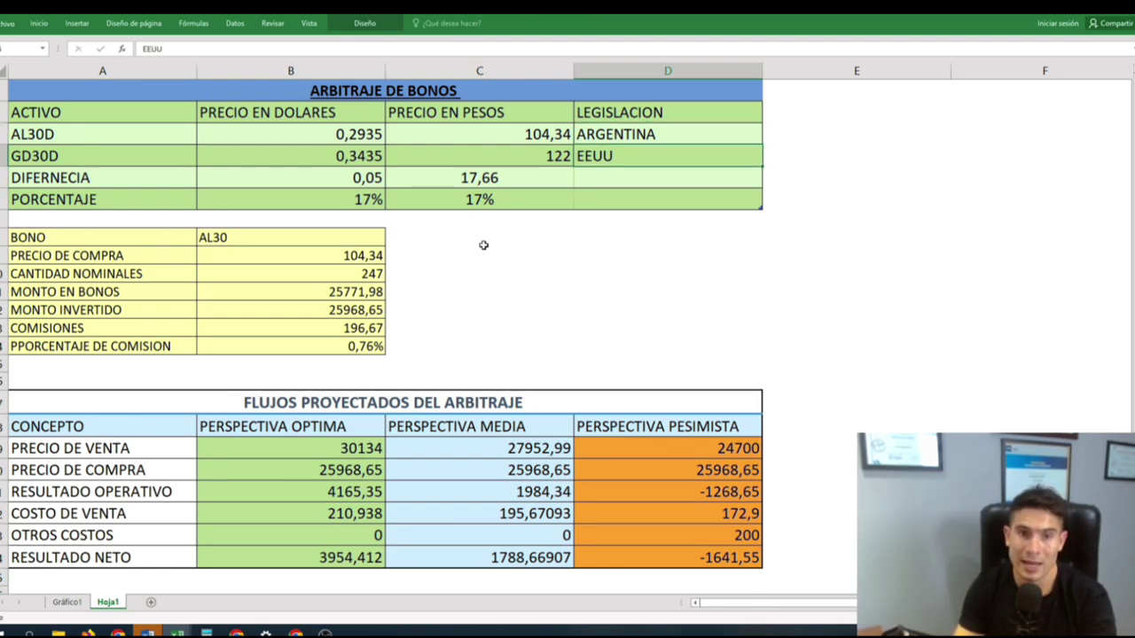
- Review the AL30 purchase table's purchase price, nominal quantity and amount in bonds
{"action": "key", "text": "Down"}
{"action": "key", "text": "Down"}
{"action": "key", "text": "Down"}
{"action": "key", "text": "Down"}
{"action": "key", "text": "Left"}
{"action": "key", "text": "Left"}
{"action": "key", "text": "Left"}
{"action": "key", "text": "Down"}
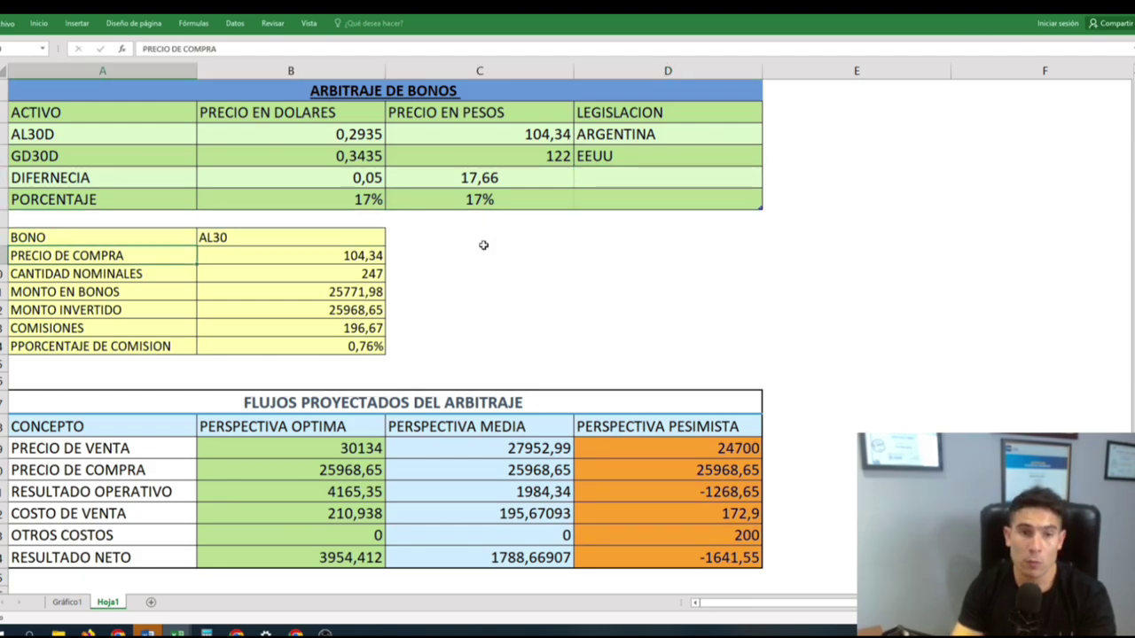
{"action": "key", "text": "Right"}
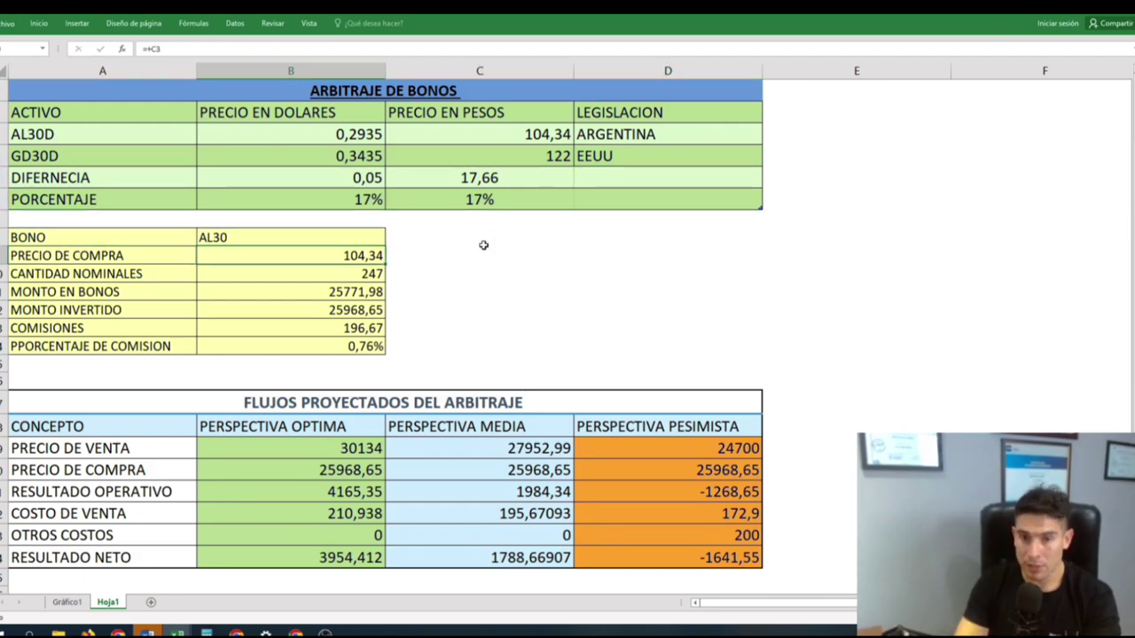
{"action": "key", "text": "Left"}
{"action": "key", "text": "Down"}
{"action": "key", "text": "Right"}
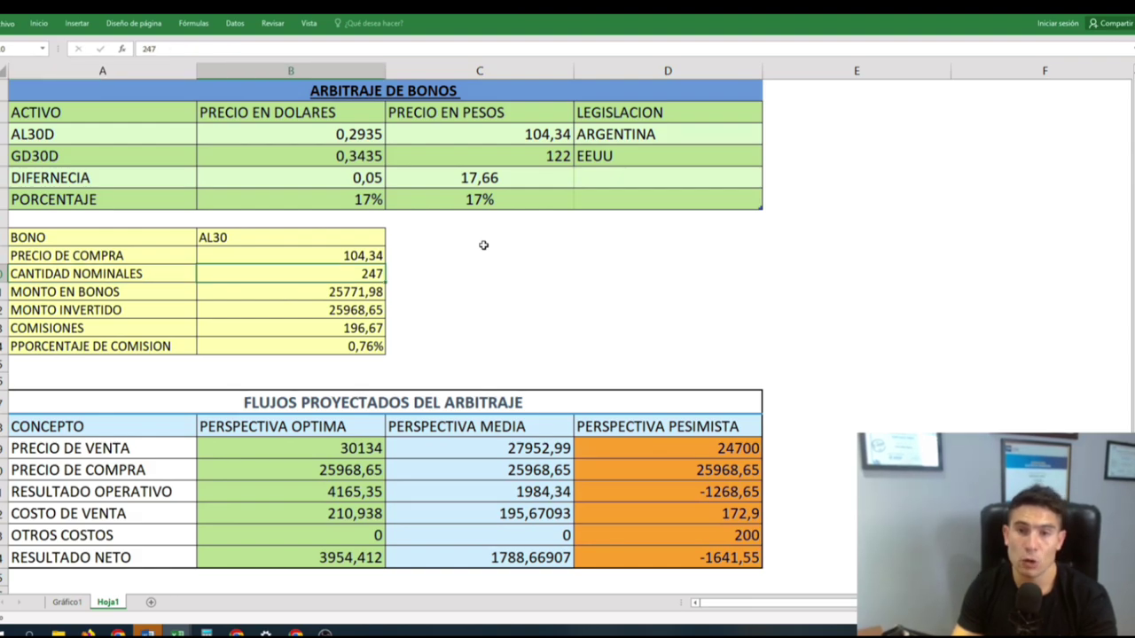
{"action": "key", "text": "Left"}
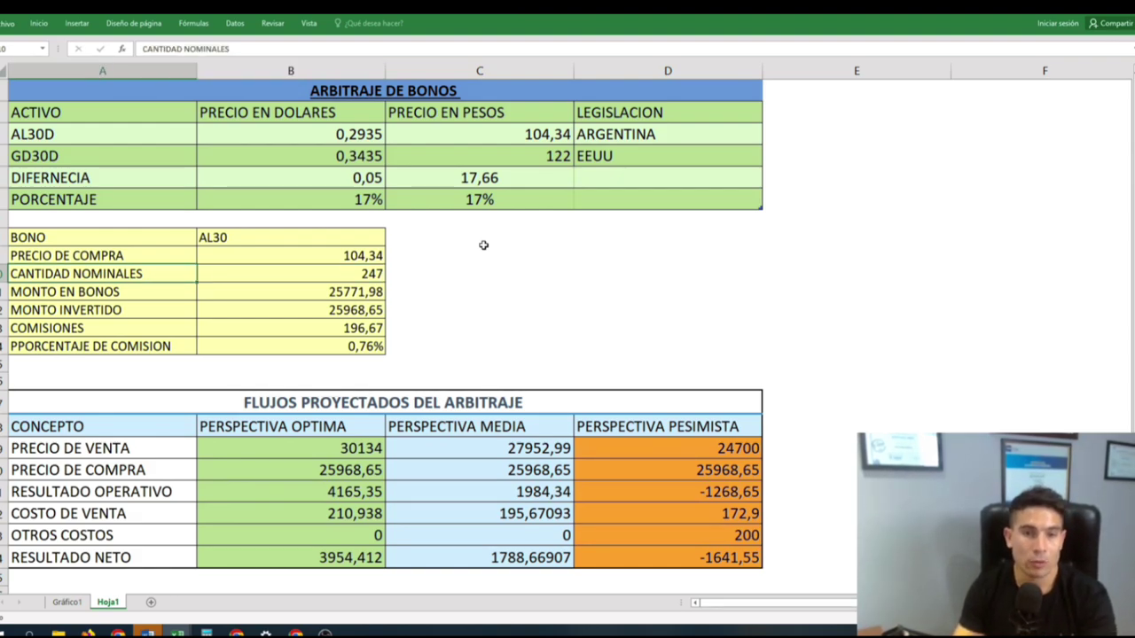
{"action": "key", "text": "Down"}
{"action": "key", "text": "Right"}
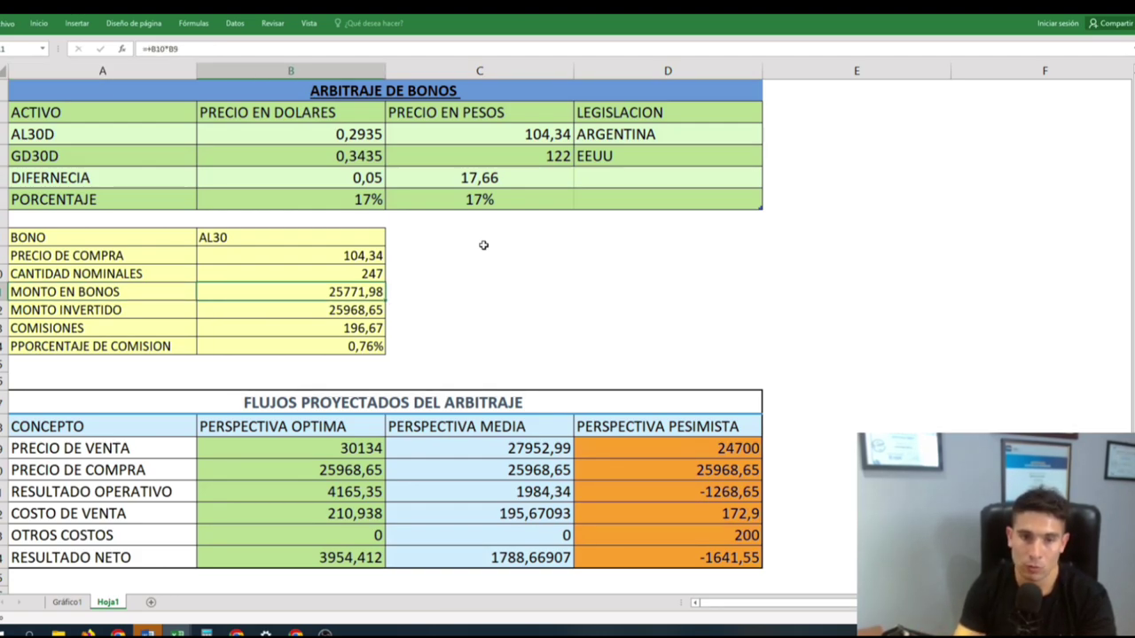
- Review the invested amount, commissions and commission percentage in the AL30 purchase table
{"action": "key", "text": "Down"}
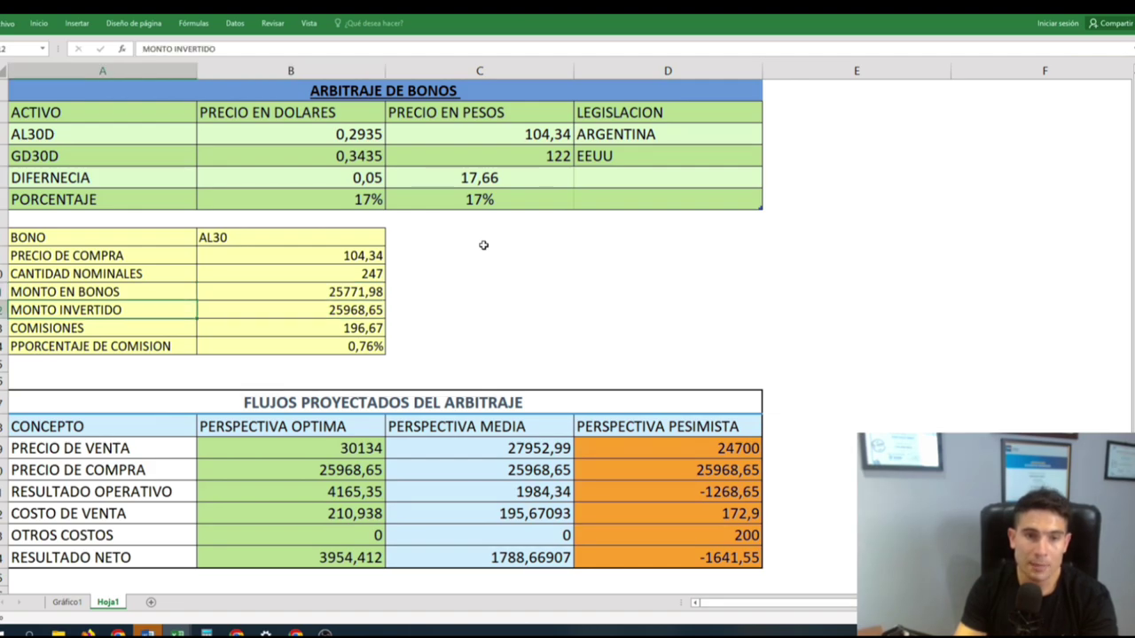
{"action": "key", "text": "Down"}
{"action": "key", "text": "Left"}
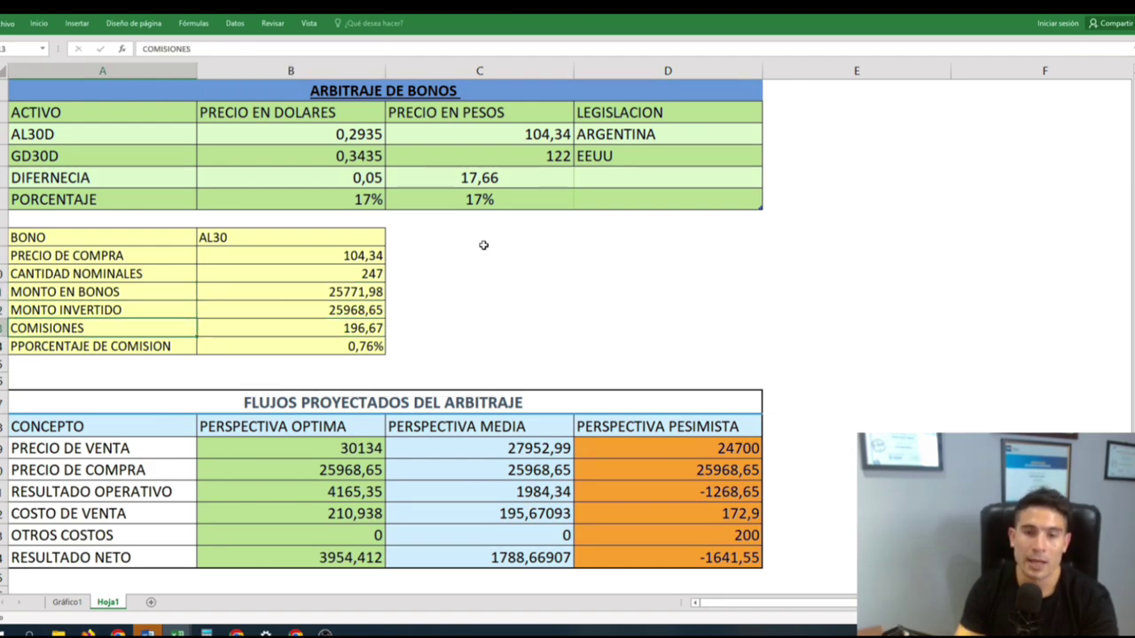
{"action": "key", "text": "Right"}
{"action": "key", "text": "Down"}
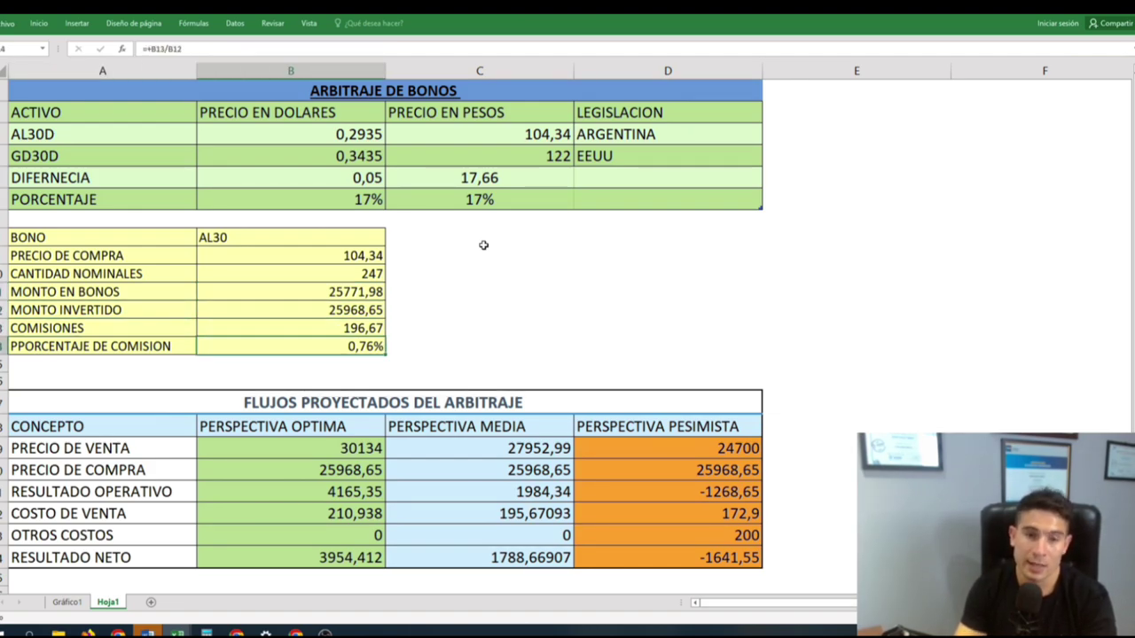
{"action": "key", "text": "Up"}
{"action": "key", "text": "Down"}
{"action": "key", "text": "Left"}
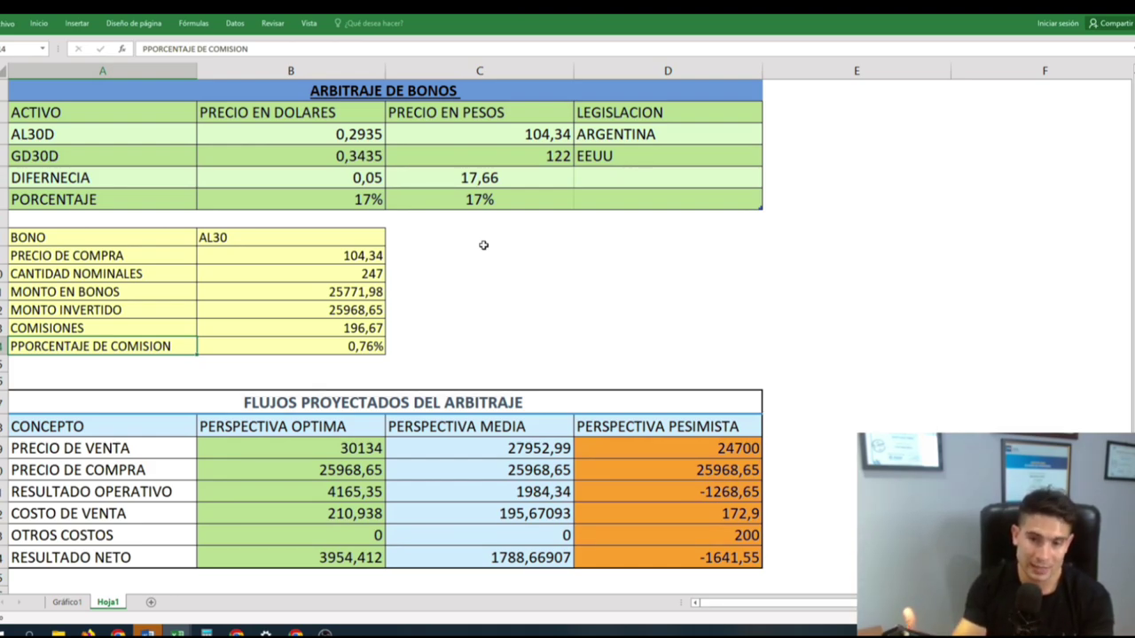
- Examine the sale price and purchase price rows of the projected arbitrage flows, checking the optimistic scenario's formulas
{"action": "key", "text": "Down"}
{"action": "key", "text": "Down"}
{"action": "key", "text": "Down"}
{"action": "key", "text": "Down"}
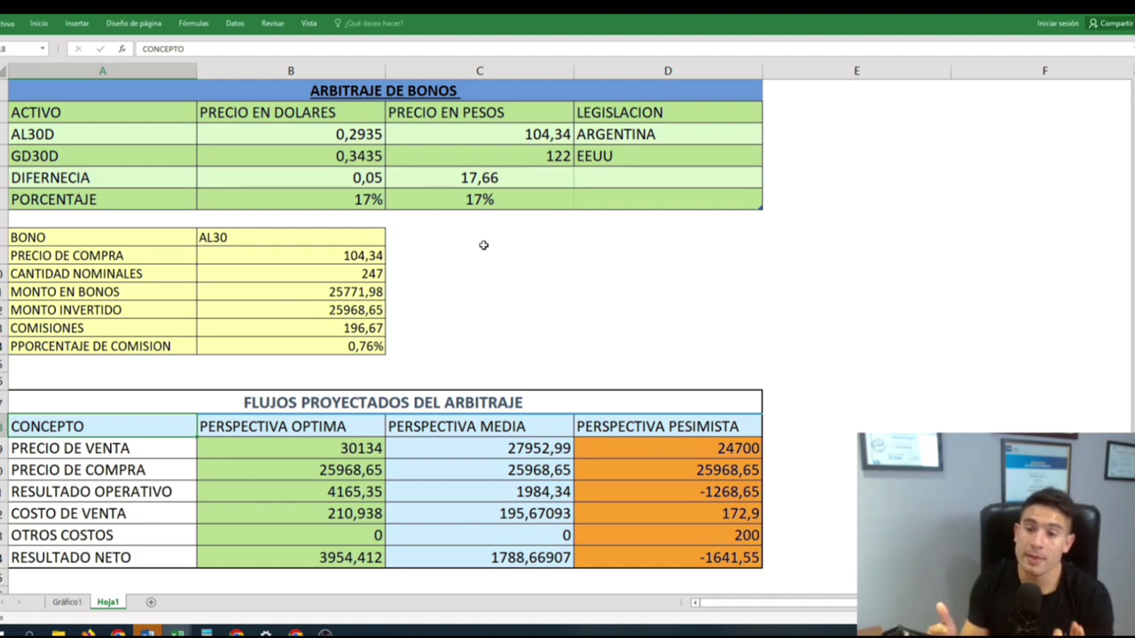
{"action": "key", "text": "Down"}
{"action": "key", "text": "Down"}
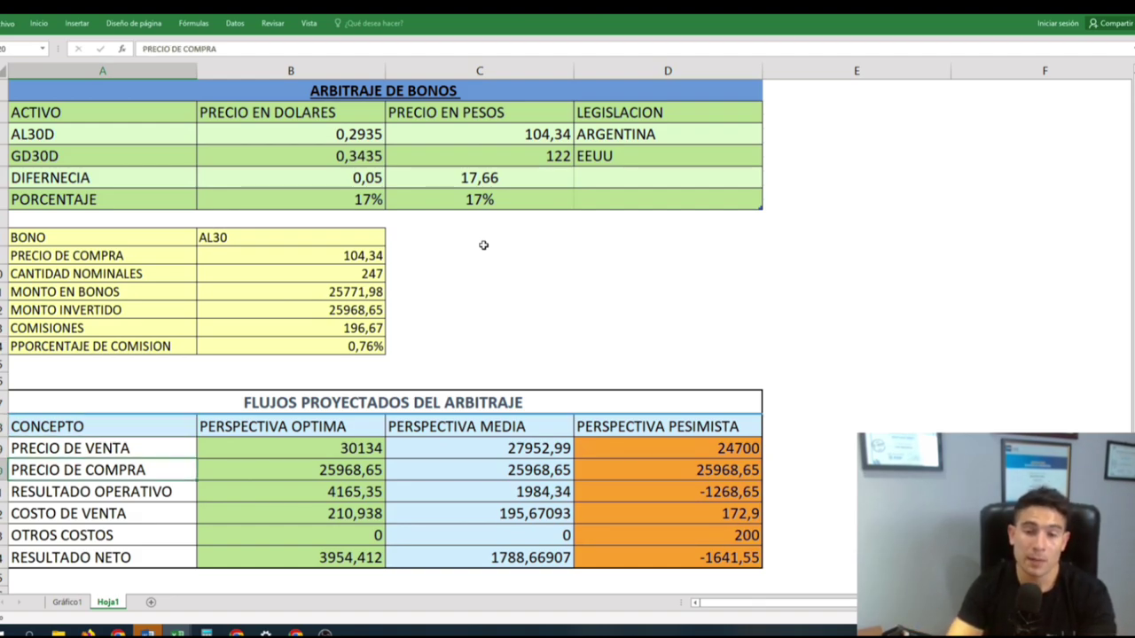
{"action": "key", "text": "Up"}
{"action": "key", "text": "Right"}
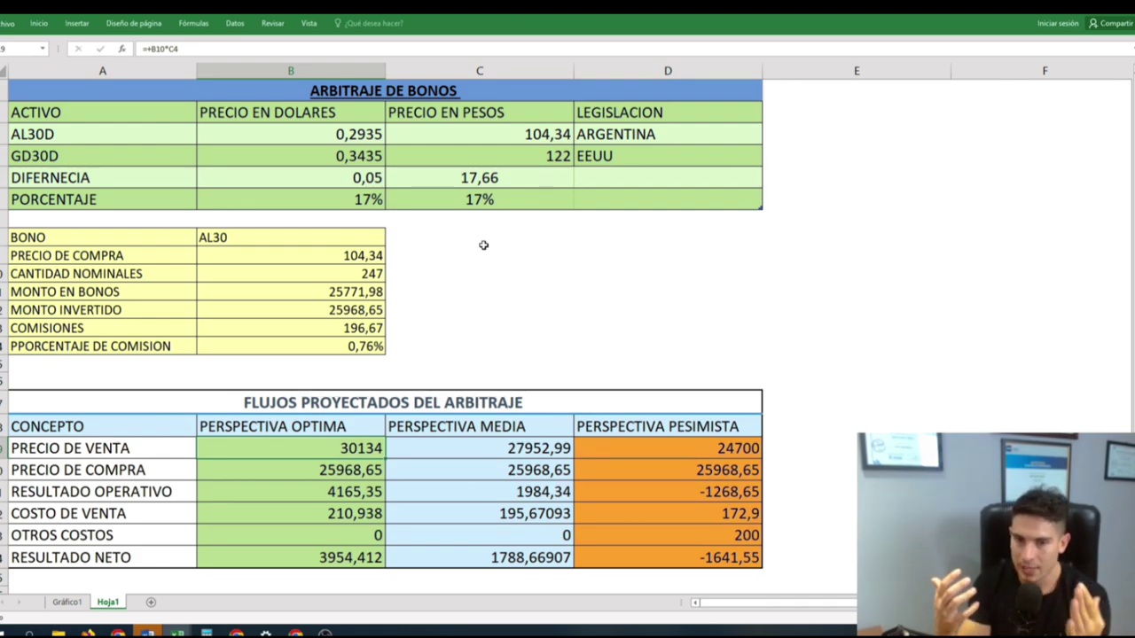
{"action": "key", "text": "Down"}
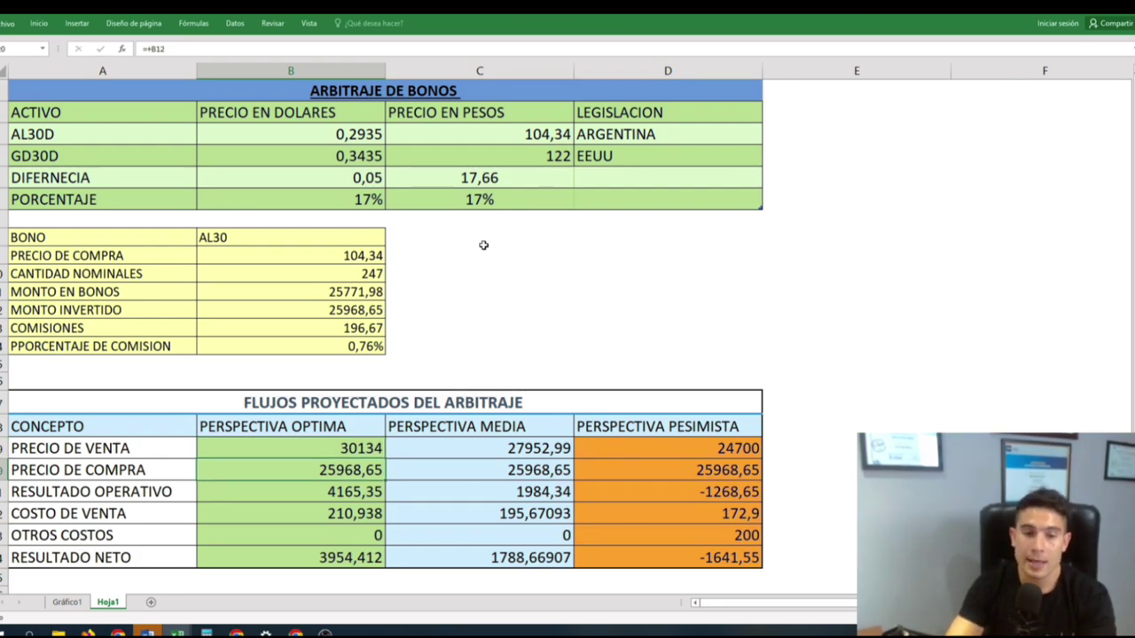
{"action": "key", "text": "Right"}
{"action": "key", "text": "Left"}
{"action": "key", "text": "Down"}
{"action": "key", "text": "Up"}
{"action": "key", "text": "Left"}
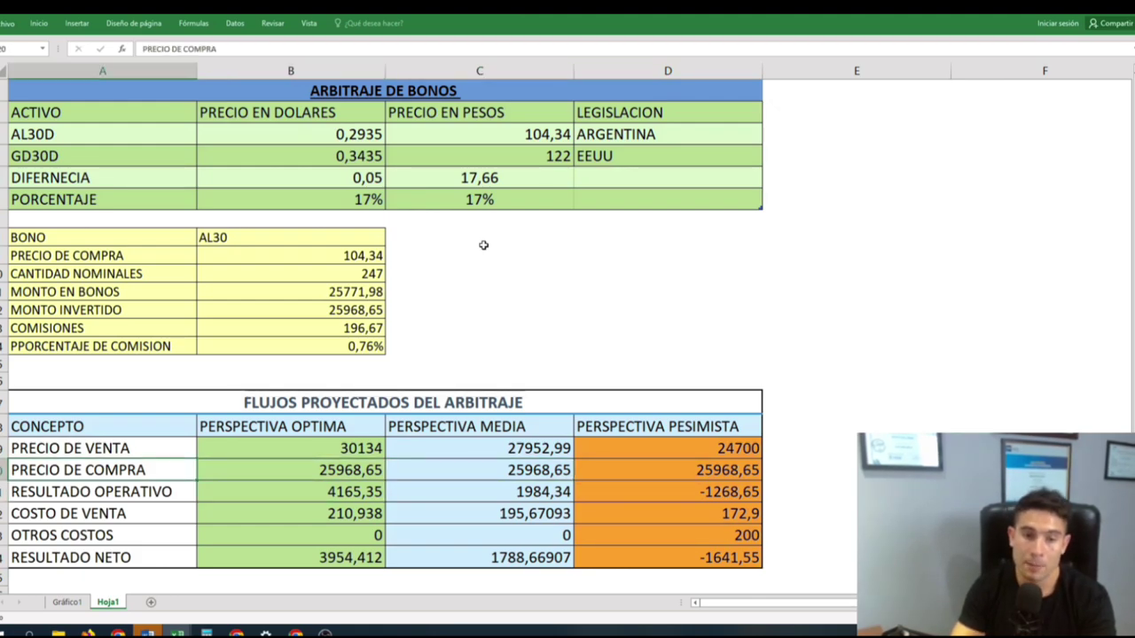
- Examine the optimistic scenario's formulas, from the sale and purchase prices through the operating result, selling cost and other costs to the net result
{"action": "key", "text": "Right"}
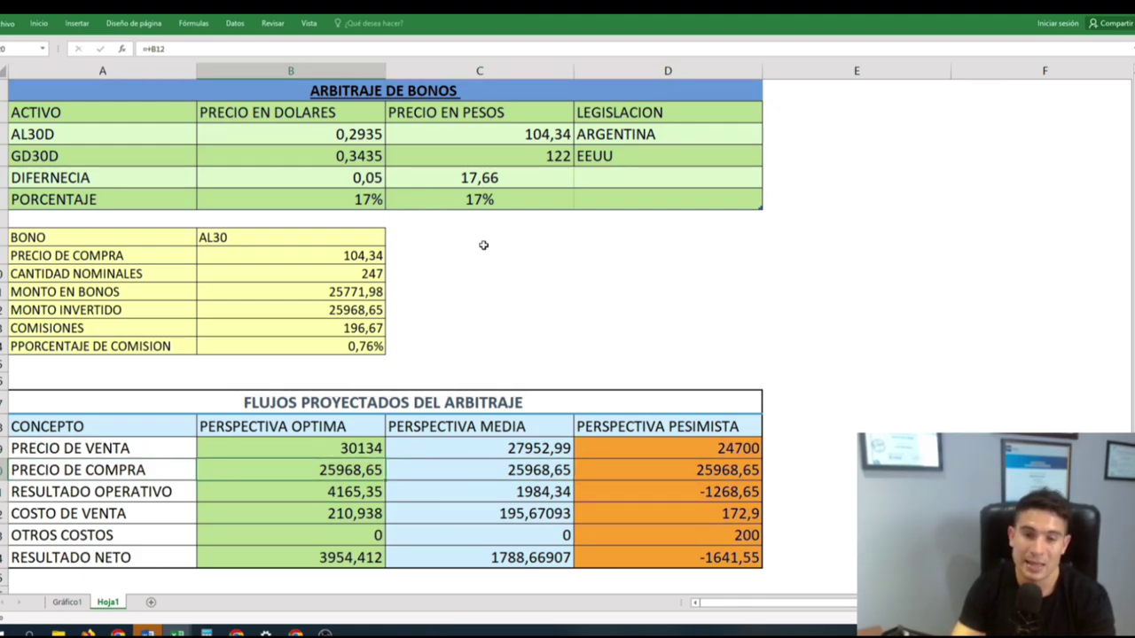
{"action": "key", "text": "Up"}
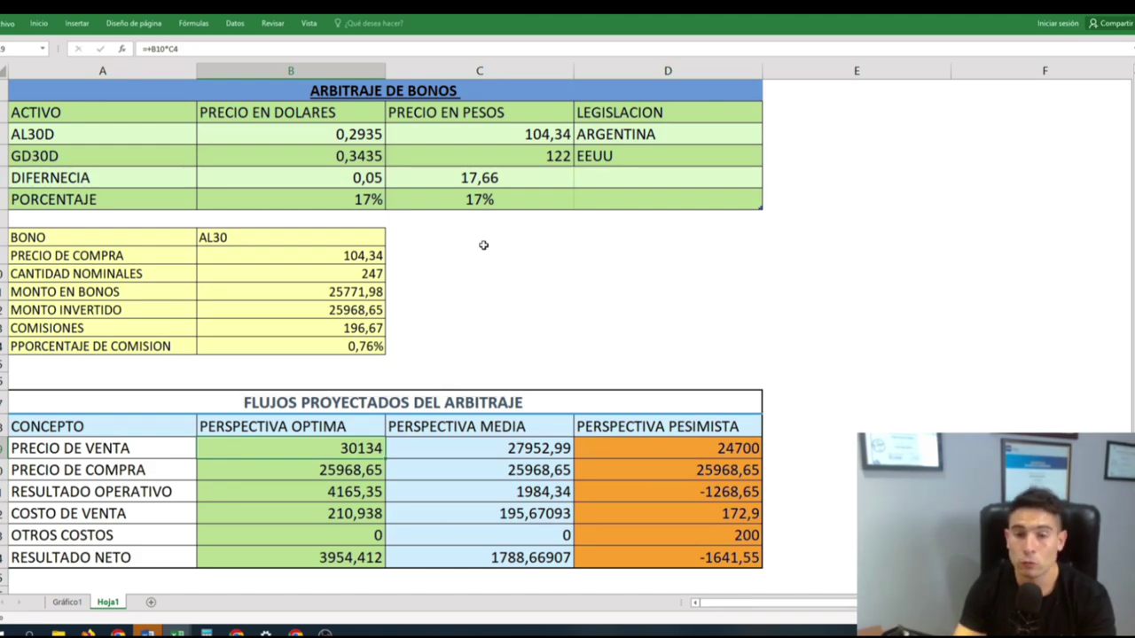
{"action": "key", "text": "Down"}
{"action": "key", "text": "Down"}
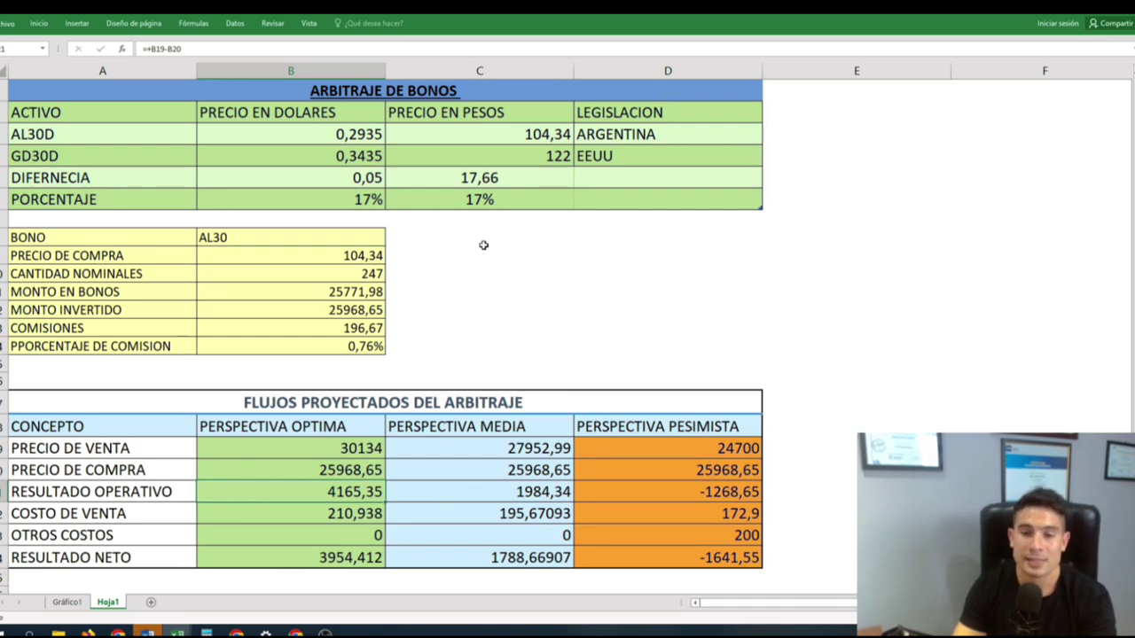
{"action": "key", "text": "Down"}
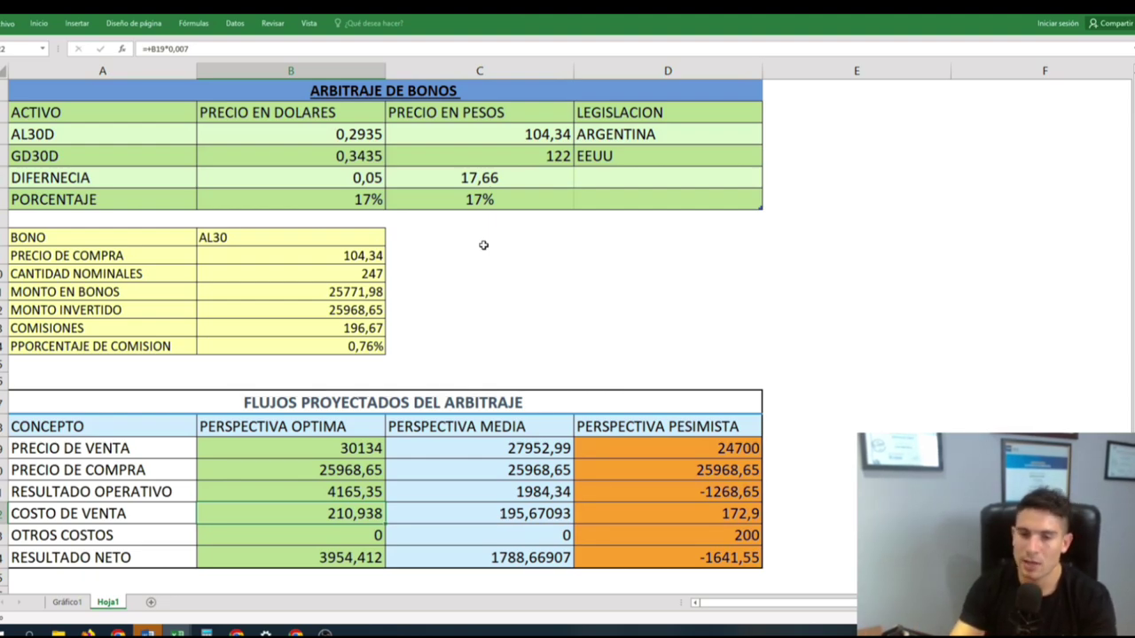
{"action": "key", "text": "Down"}
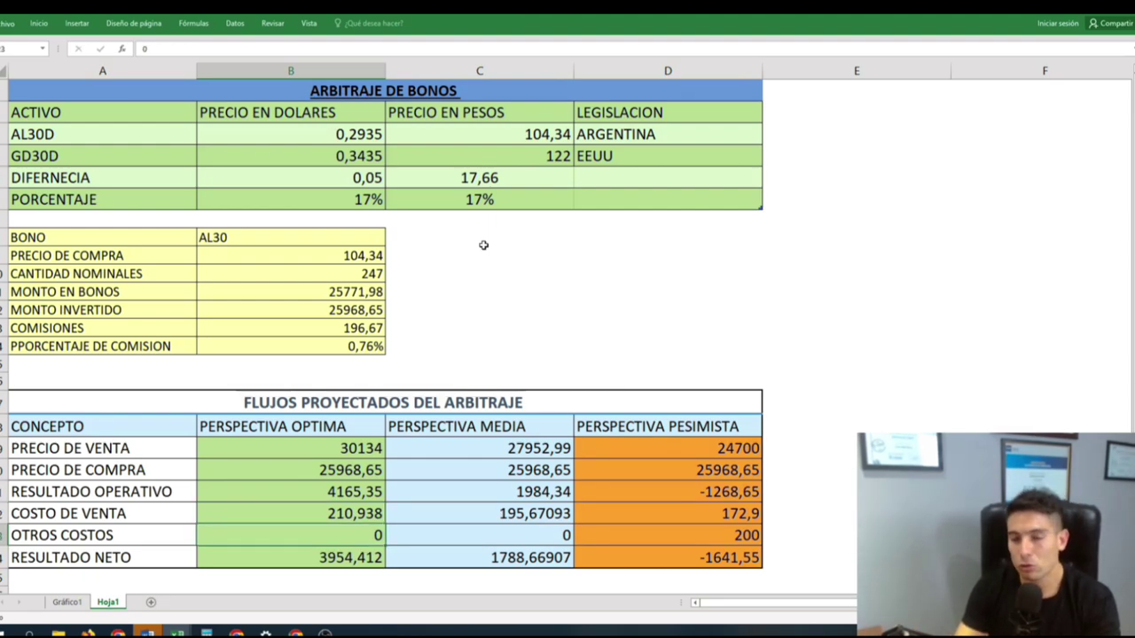
{"action": "key", "text": "Down"}
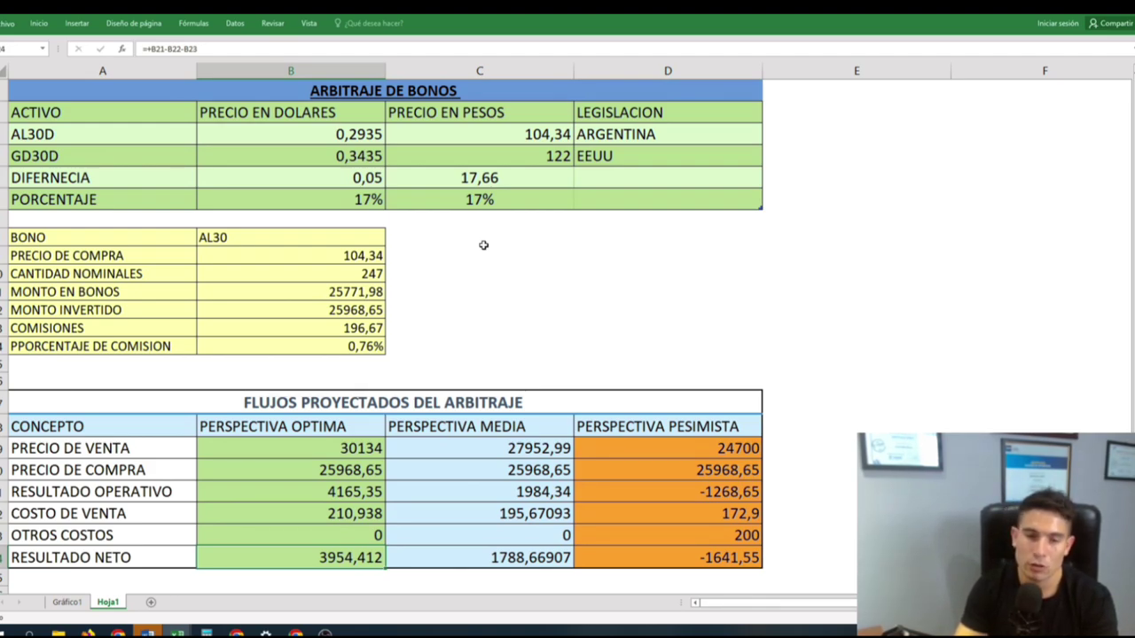
- Calculate the optimistic scenario's return below its net result with the formula +B24/B20
{"action": "key", "text": "Down"}
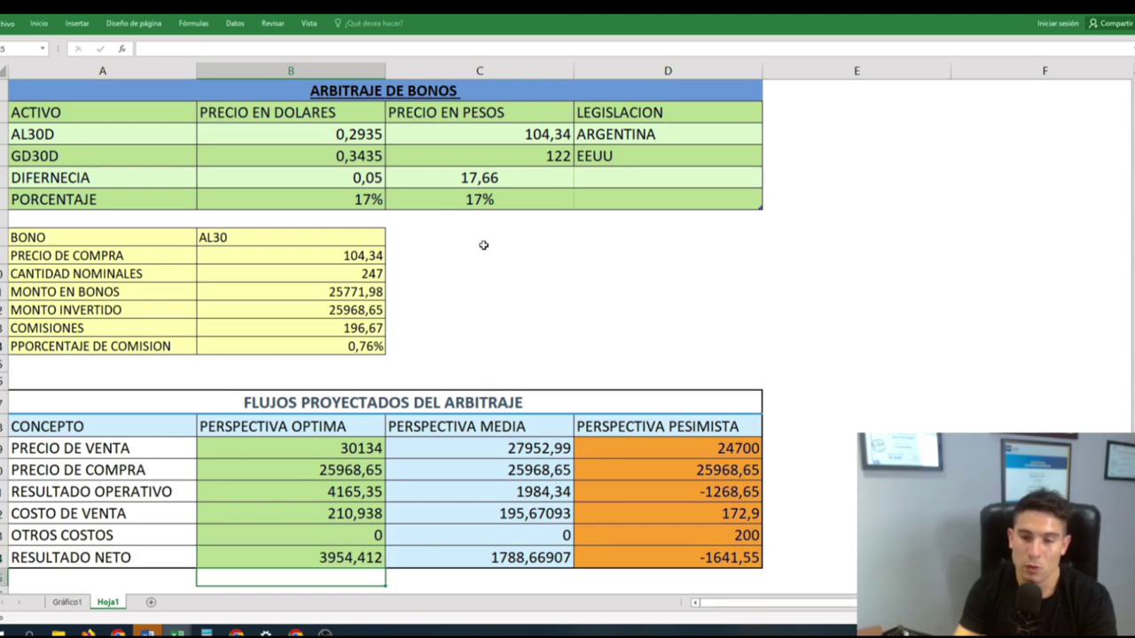
{"action": "type", "text": "+"}
{"action": "key", "text": "Up"}
{"action": "type", "text": "/"}
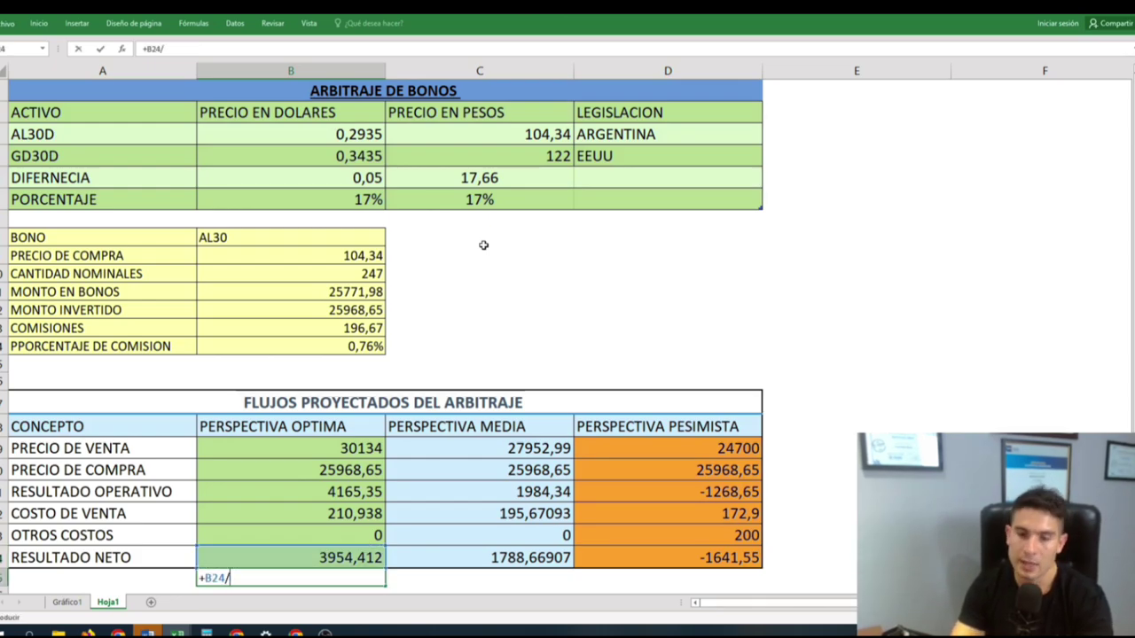
{"action": "key", "text": "Up"}
{"action": "key", "text": "Up"}
{"action": "key", "text": "Up"}
{"action": "key", "text": "Up"}
{"action": "key", "text": "Up"}
{"action": "key", "text": "Up"}
{"action": "key", "text": "Down"}
{"action": "key", "text": "Return"}
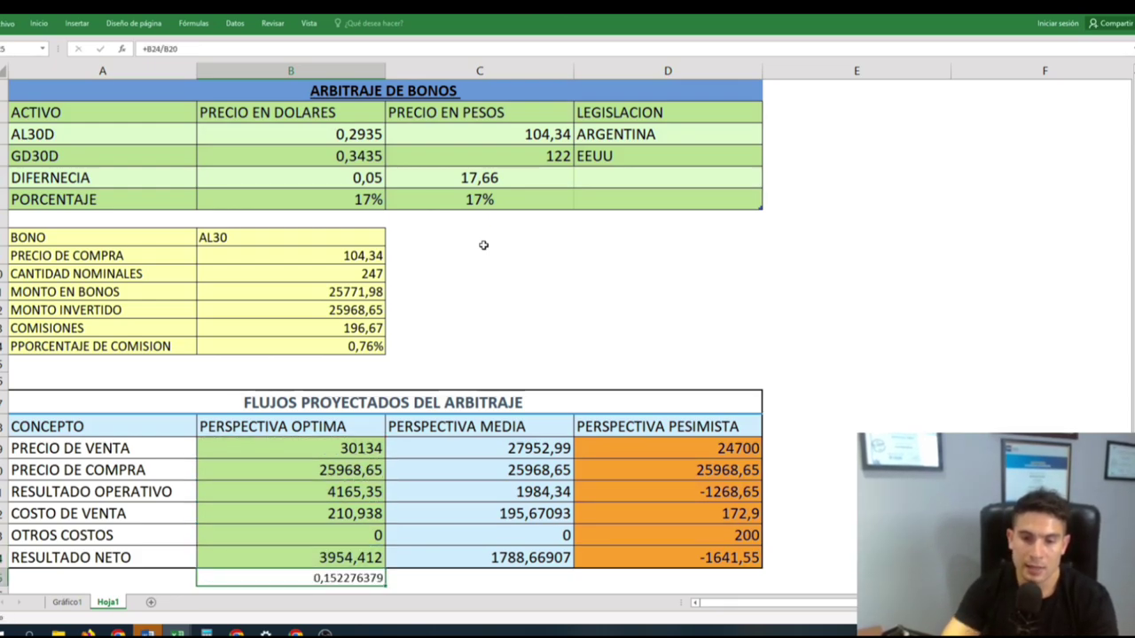
- Compare the sale price row of the projected flows across the optimistic, average and pessimistic scenarios
{"action": "key", "text": "Up"}
{"action": "key", "text": "Up"}
{"action": "key", "text": "Up"}
{"action": "key", "text": "Up"}
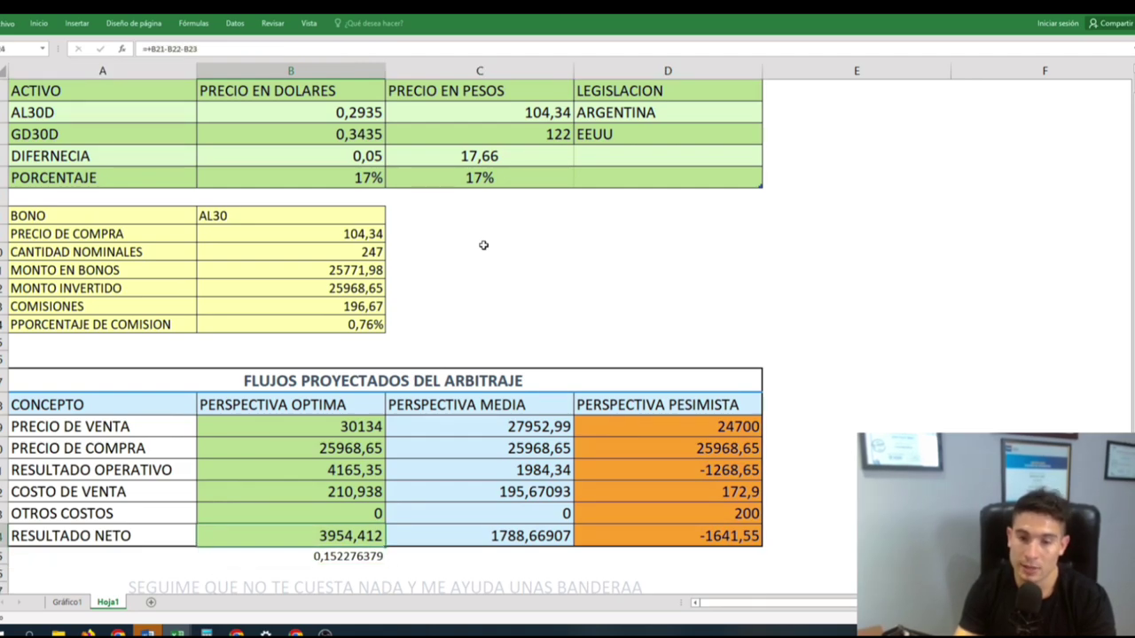
{"action": "key", "text": "Right"}
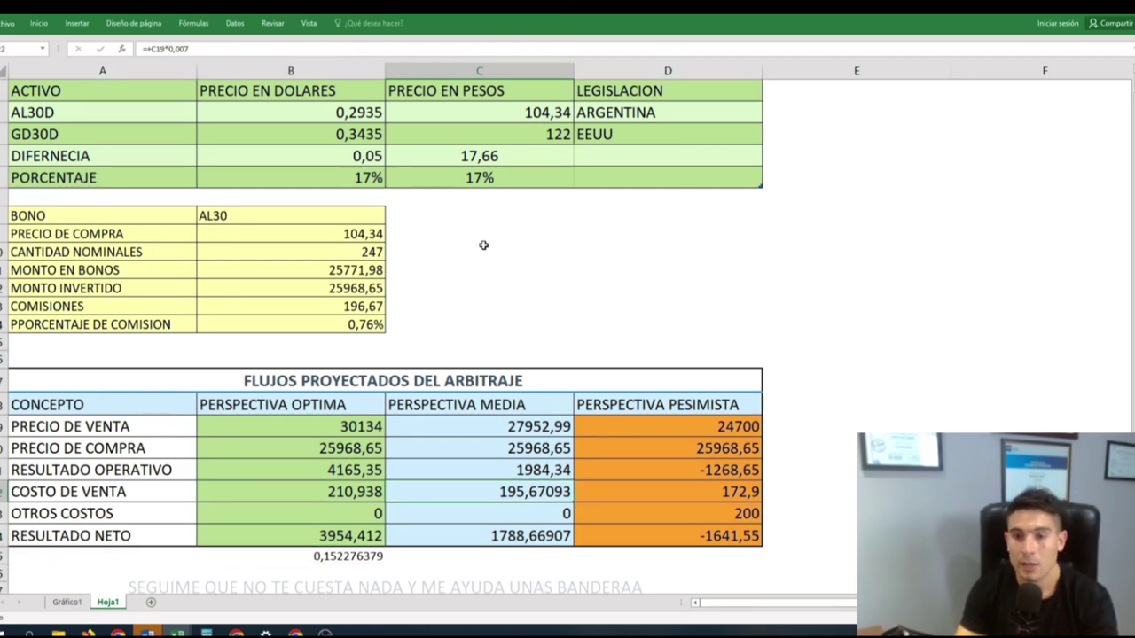
{"action": "key", "text": "Up"}
{"action": "key", "text": "Up"}
{"action": "key", "text": "Left"}
{"action": "key", "text": "Up"}
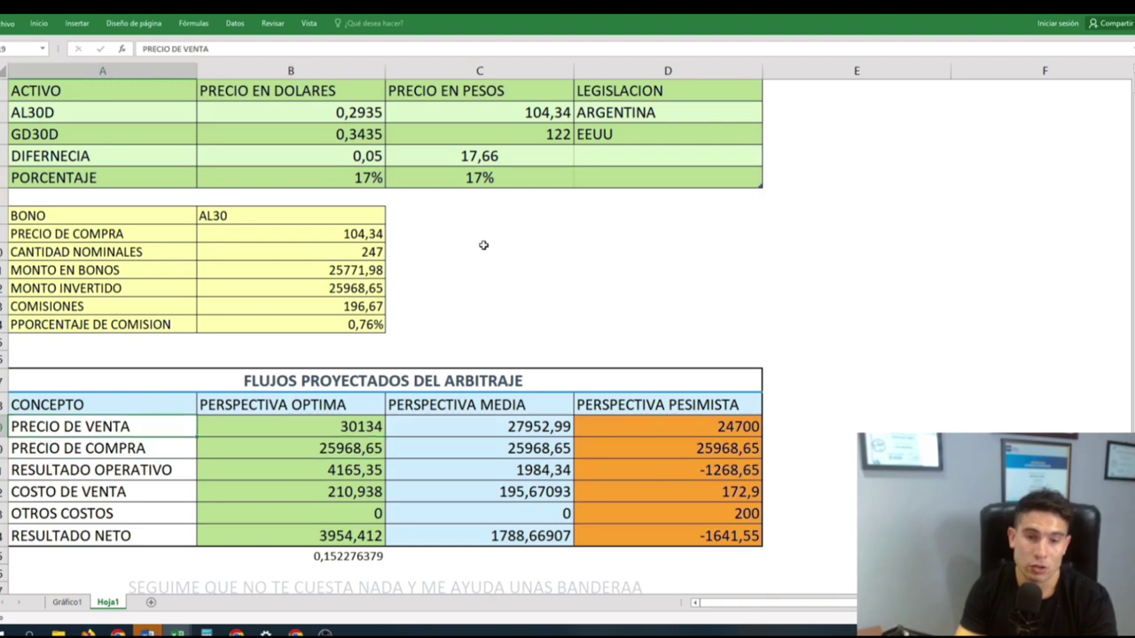
{"action": "key", "text": "Right"}
{"action": "key", "text": "Right"}
{"action": "key", "text": "Right"}
{"action": "key", "text": "Left"}
{"action": "key", "text": "Left"}
{"action": "key", "text": "Right"}
{"action": "key", "text": "Right"}
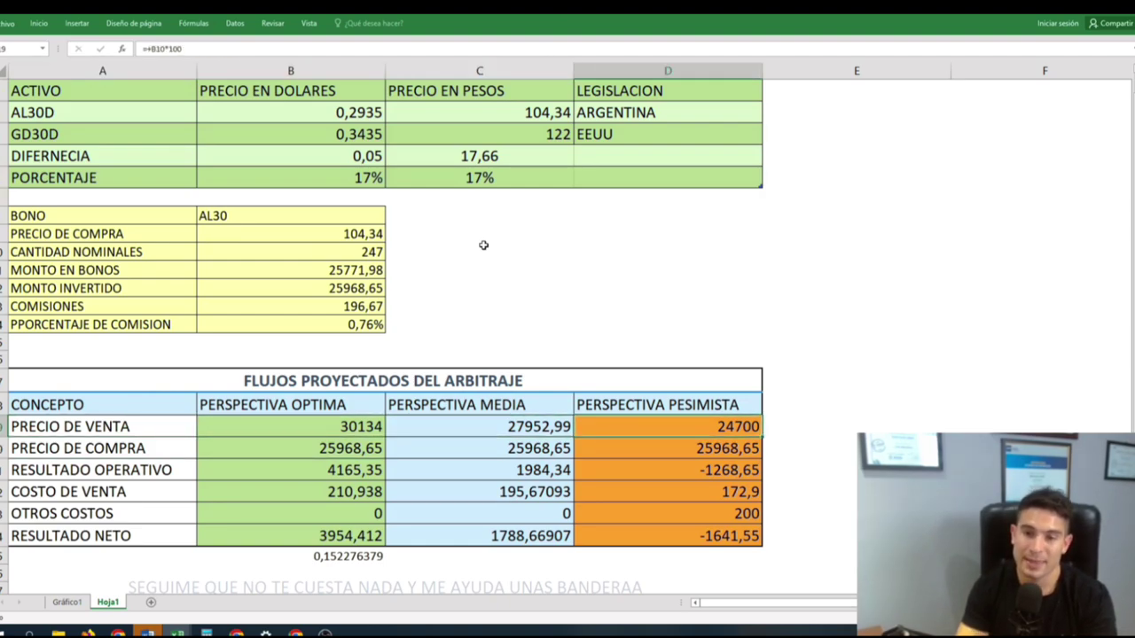
- Examine the average scenario's formulas, from the averaged sale price and the purchase price down to the net result
{"action": "key", "text": "Left"}
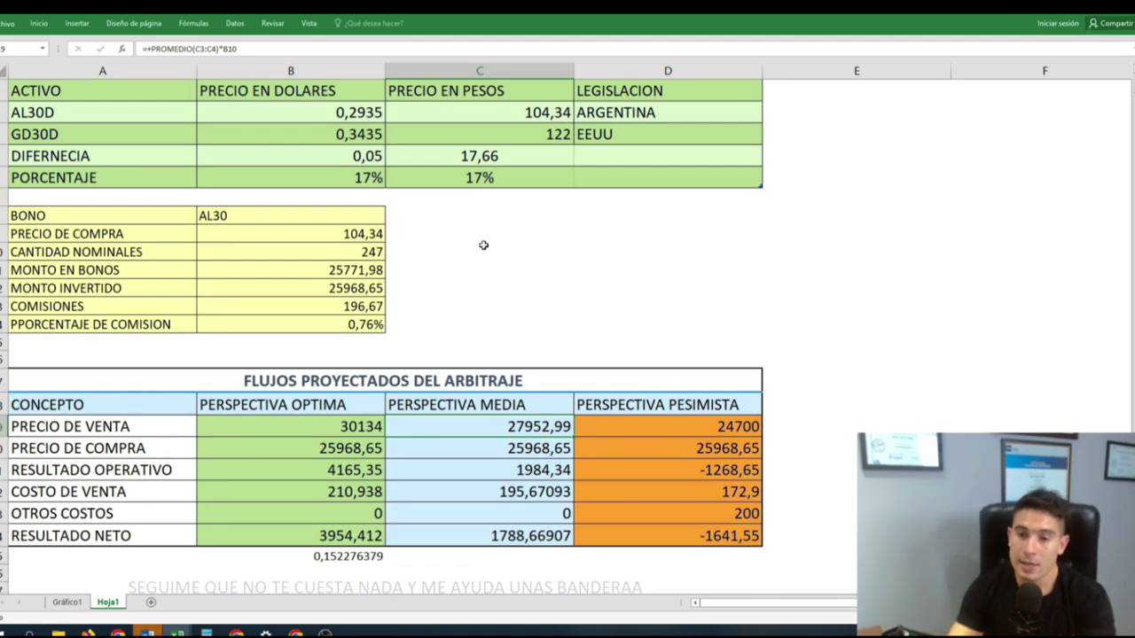
{"action": "key", "text": "Down"}
{"action": "key", "text": "Up"}
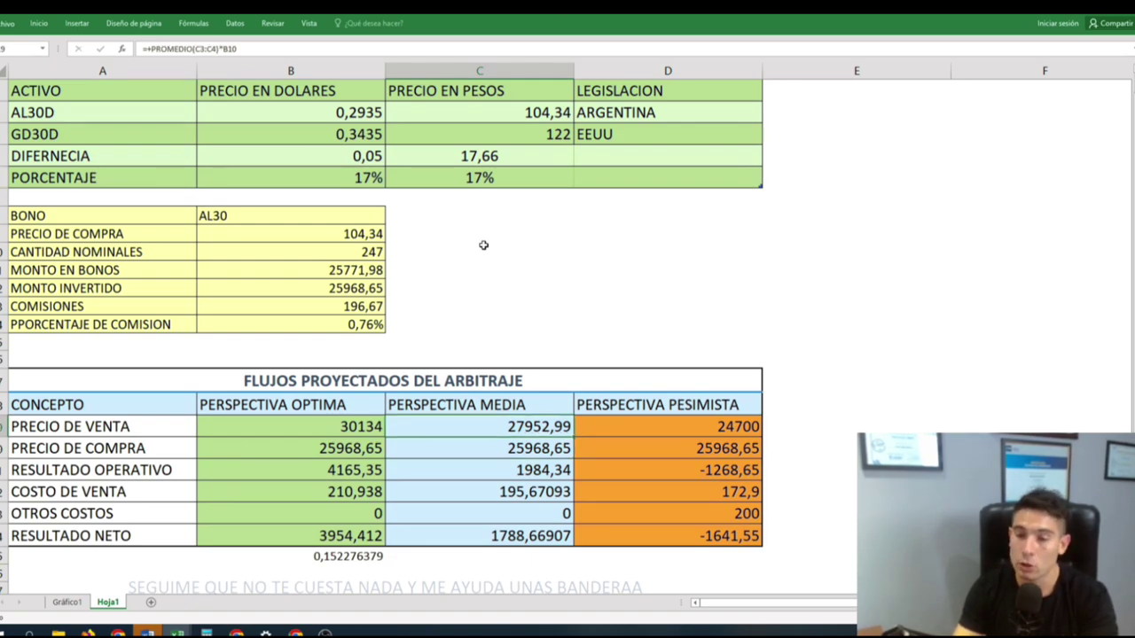
{"action": "key", "text": "Down"}
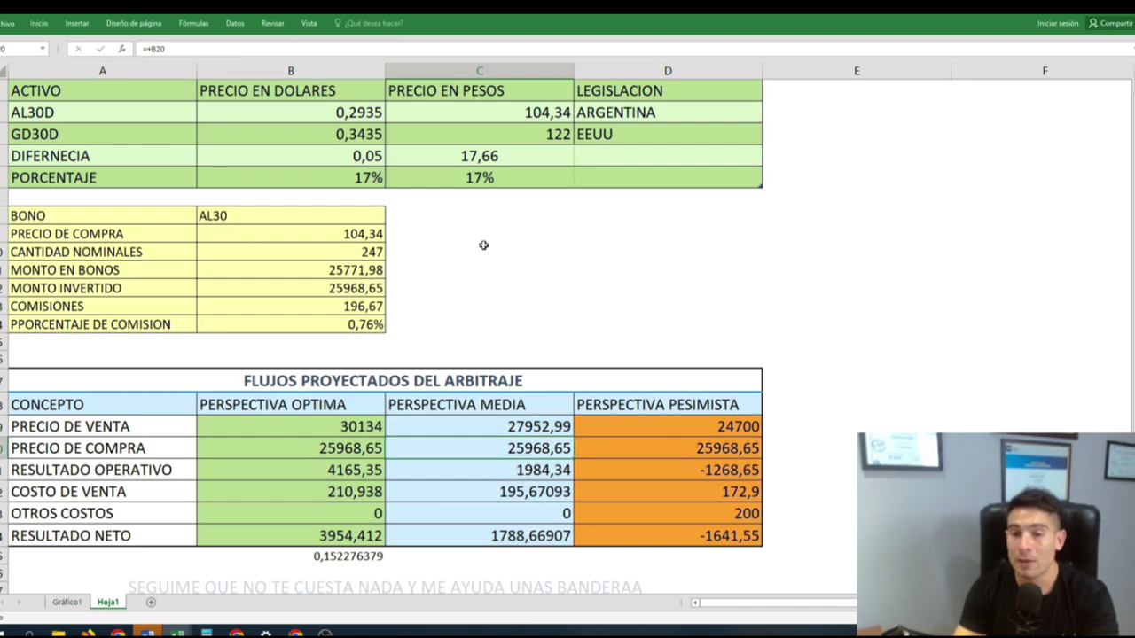
{"action": "key", "text": "Left"}
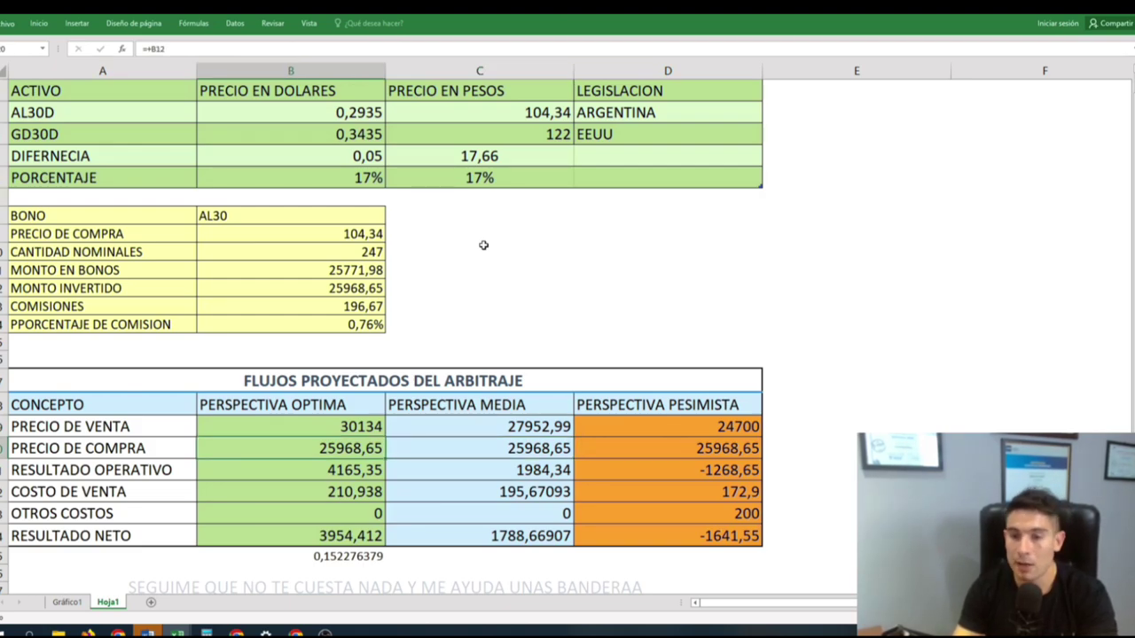
{"action": "key", "text": "Right"}
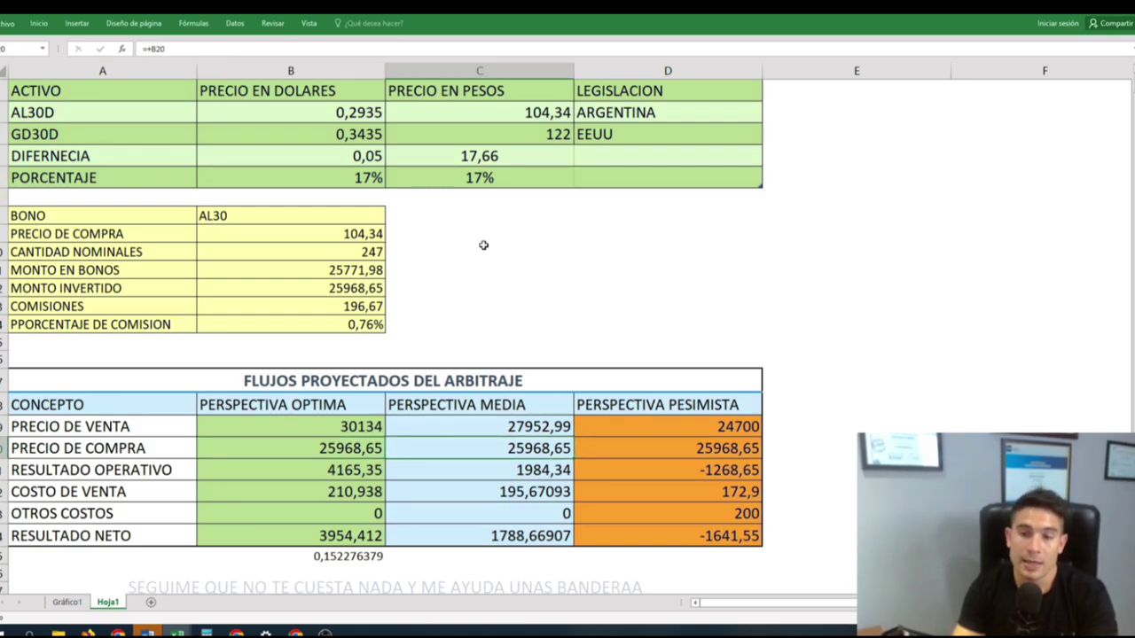
{"action": "key", "text": "Down"}
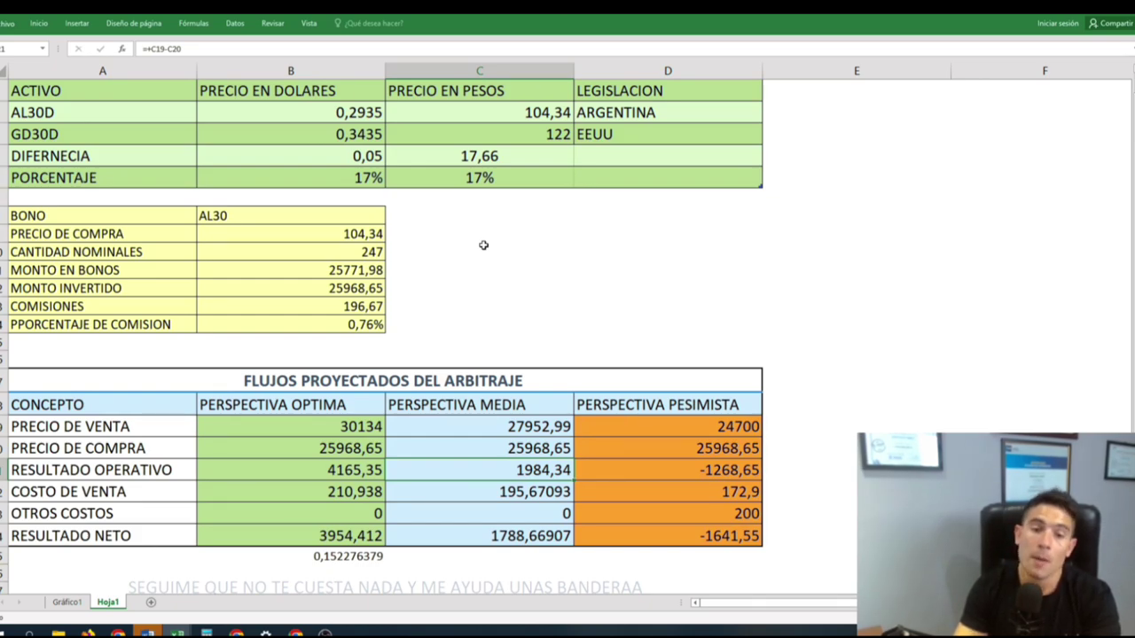
{"action": "key", "text": "Down"}
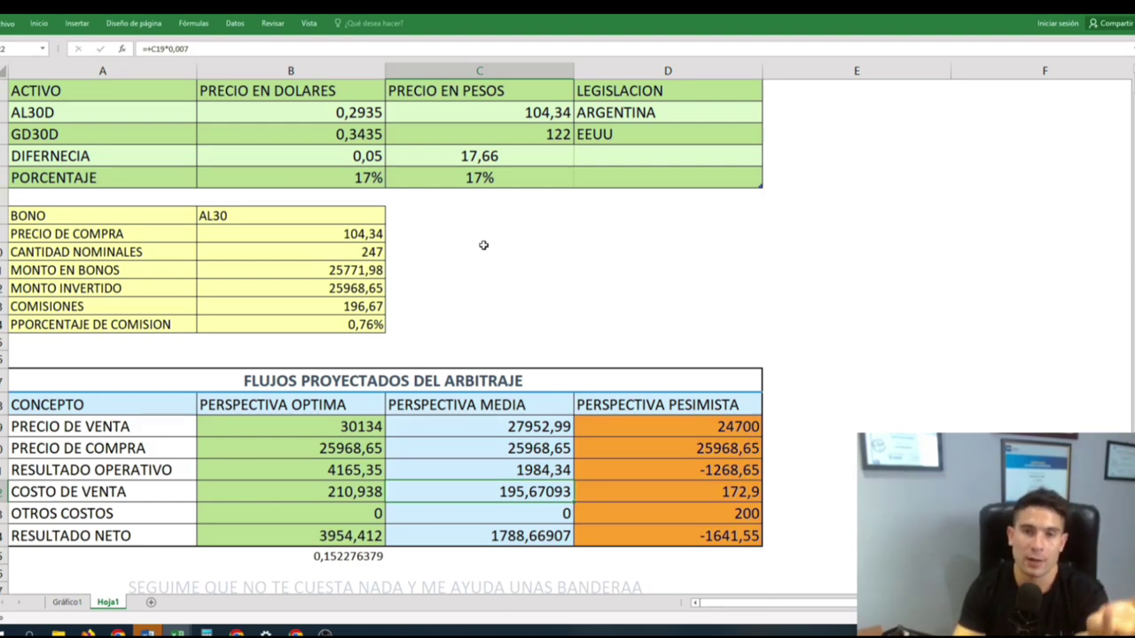
{"action": "key", "text": "Down"}
{"action": "key", "text": "Down"}
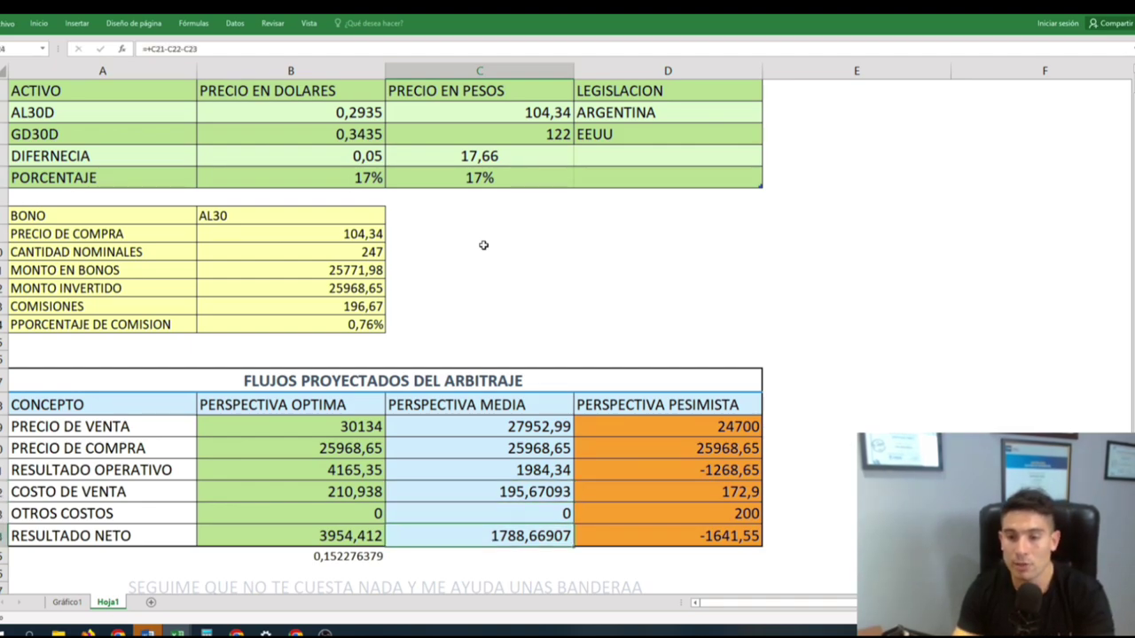
- Calculate the average scenario's return below its net result with the formula +C24/C20
{"action": "key", "text": "Down"}
{"action": "type", "text": "+"}
{"action": "key", "text": "Up"}
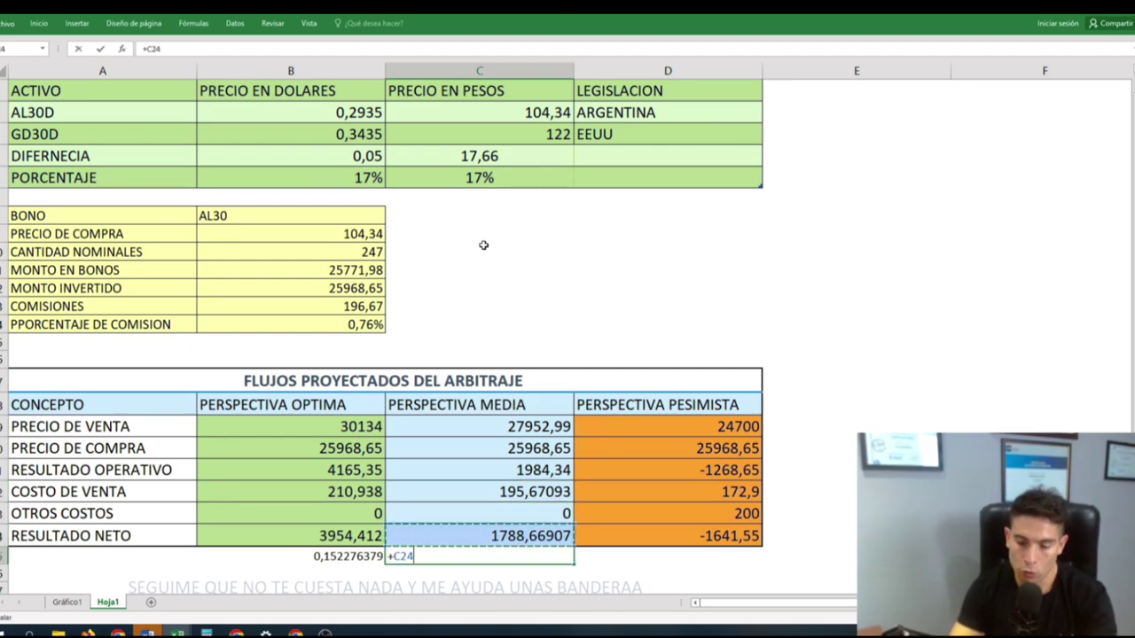
{"action": "type", "text": "/"}
{"action": "key", "text": "Up"}
{"action": "key", "text": "Up"}
{"action": "key", "text": "Up"}
{"action": "key", "text": "Up"}
{"action": "key", "text": "Up"}
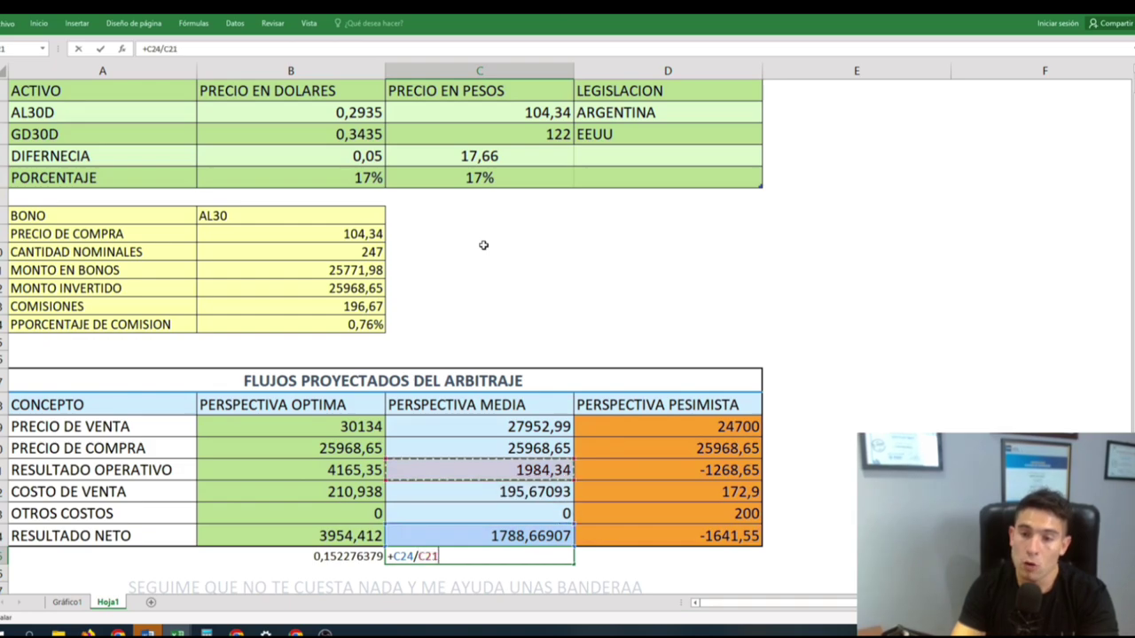
{"action": "key", "text": "ctrl+Return"}
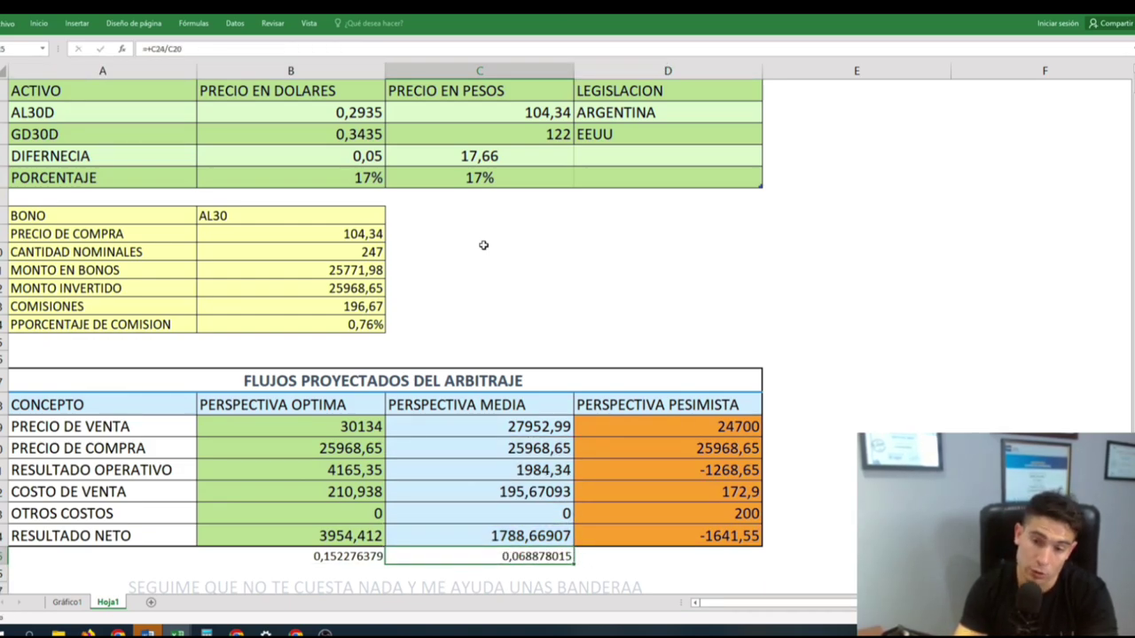
- Examine the pessimistic scenario's sale price and purchase price formulas in the projected flows
{"action": "key", "text": "Right"}
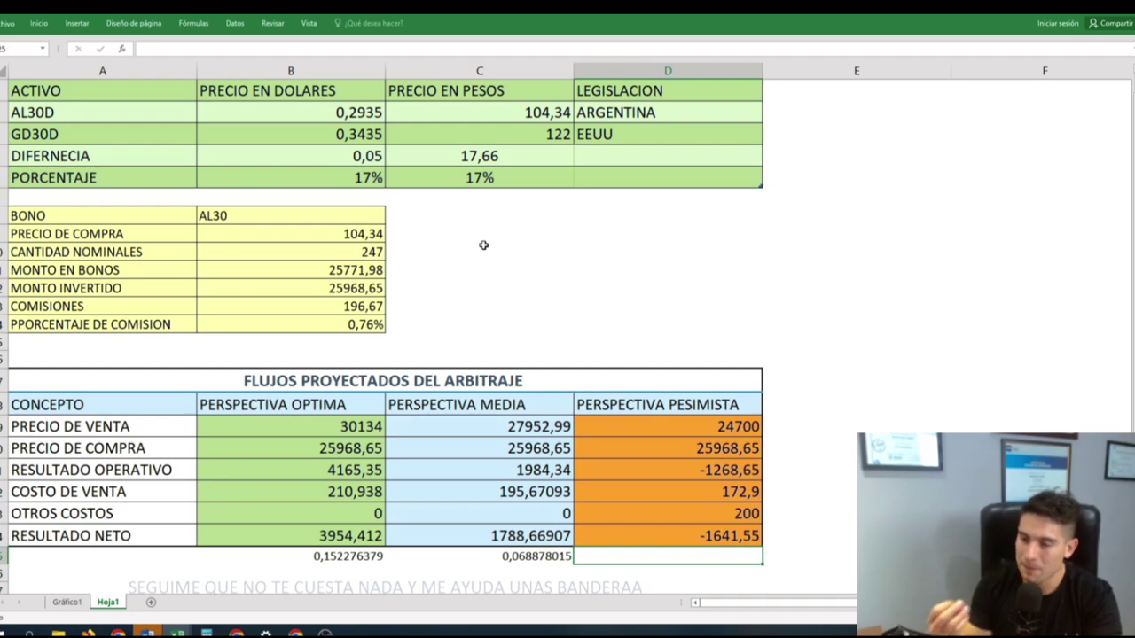
{"action": "key", "text": "Up"}
{"action": "key", "text": "Up"}
{"action": "key", "text": "Up"}
{"action": "key", "text": "Up"}
{"action": "key", "text": "Up"}
{"action": "key", "text": "Up"}
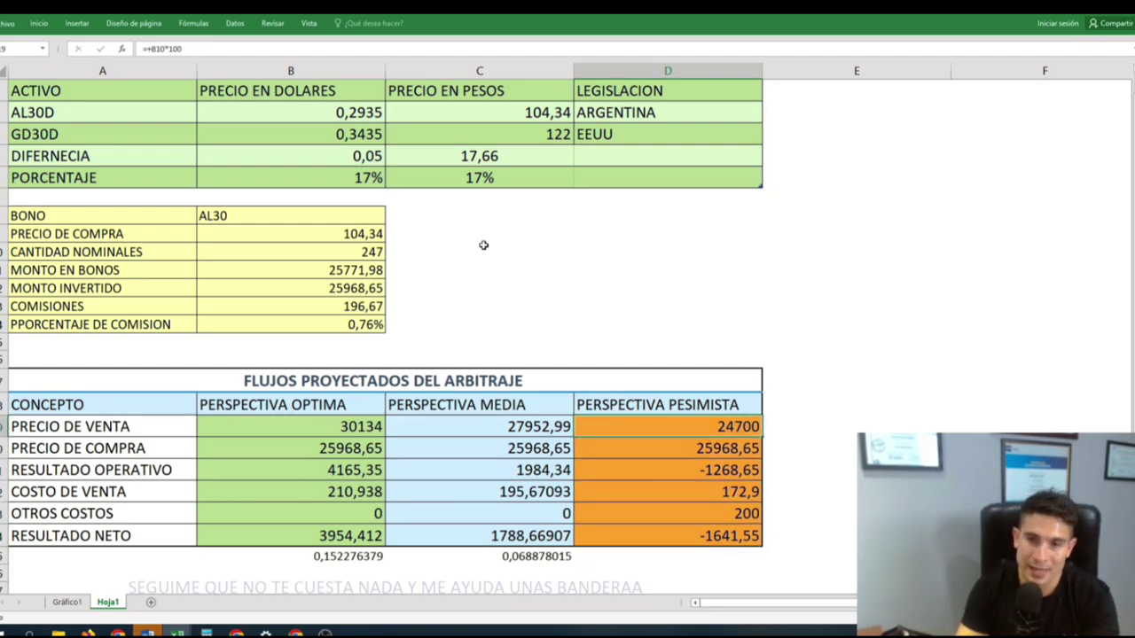
{"action": "key", "text": "Up"}
{"action": "key", "text": "Down"}
{"action": "key", "text": "Down"}
{"action": "key", "text": "Up"}
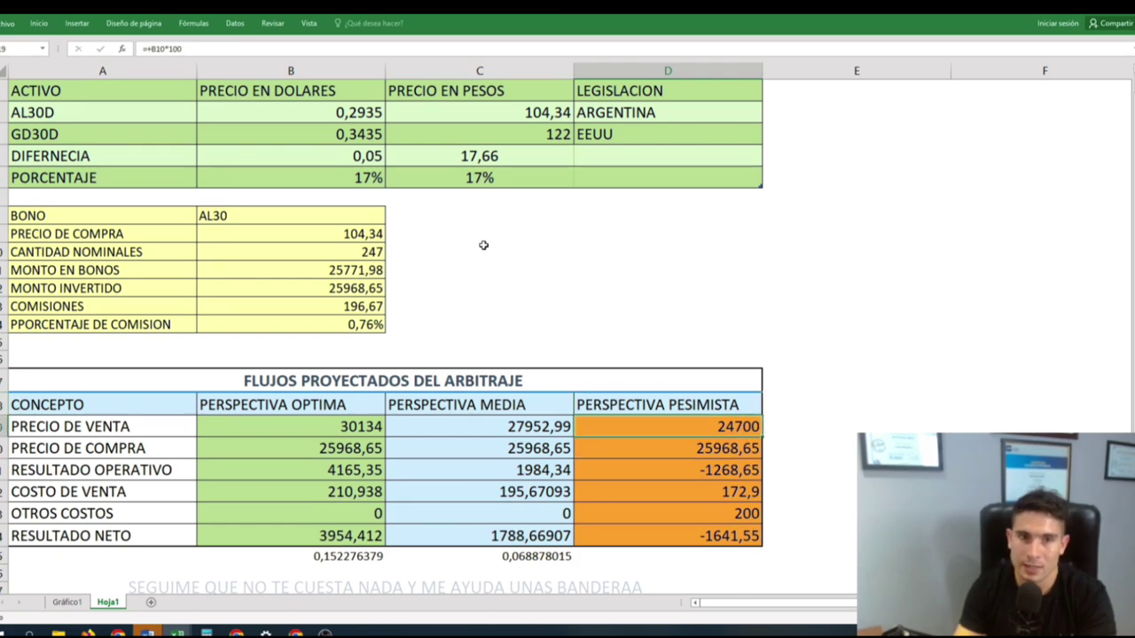
{"action": "key", "text": "Down"}
{"action": "key", "text": "Up"}
{"action": "key", "text": "Down"}
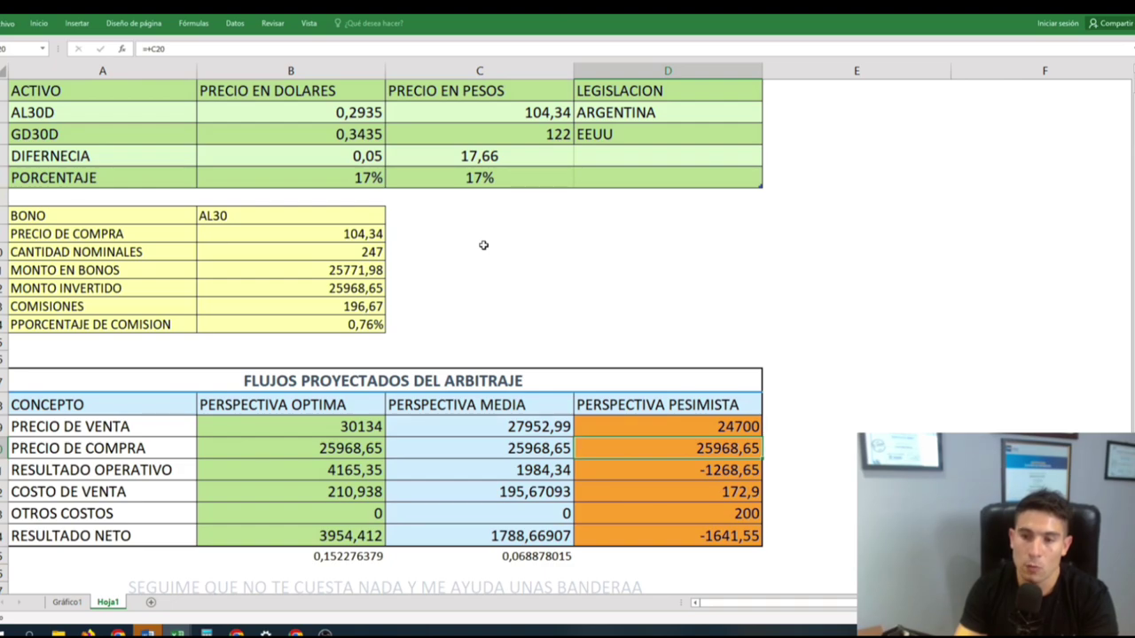
{"action": "key", "text": "Up"}
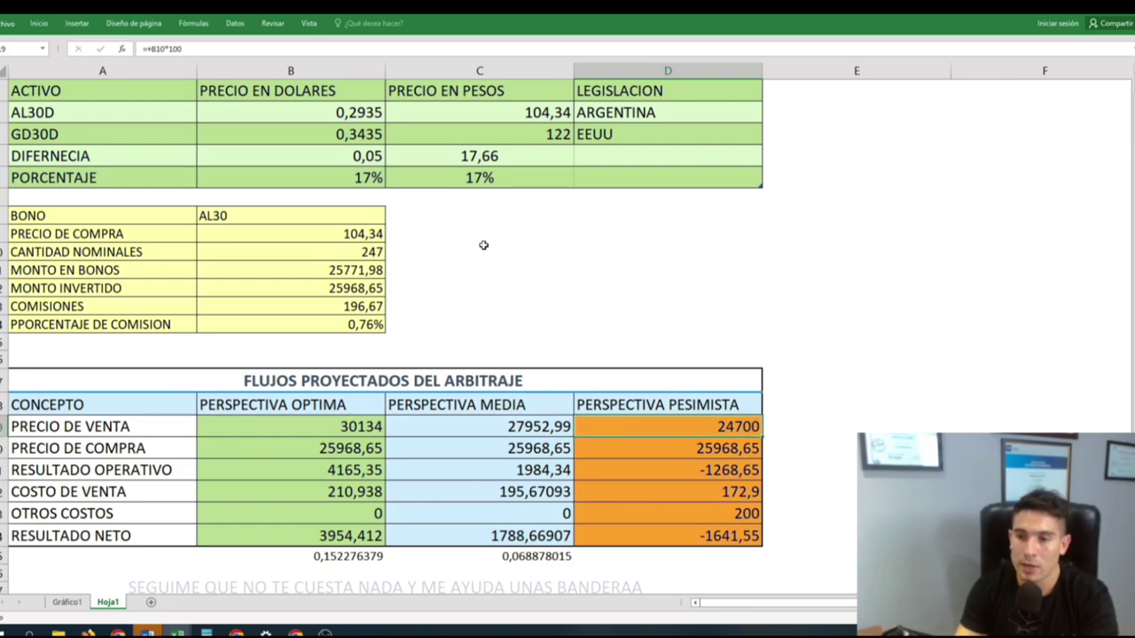
{"action": "key", "text": "Down"}
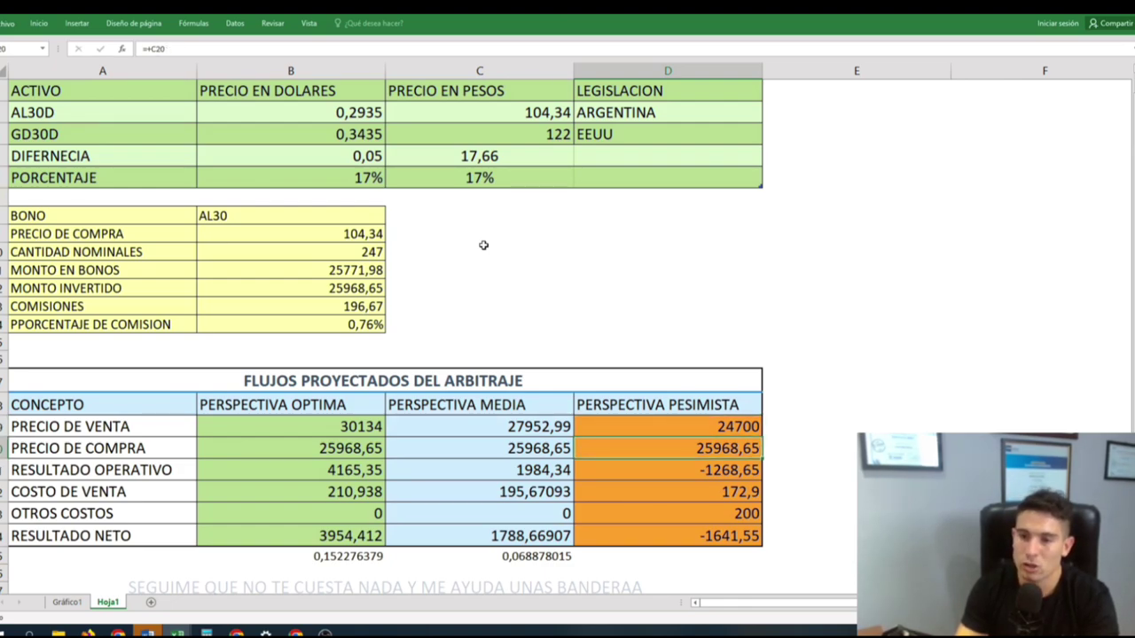
- Review the pessimistic scenario's operating result, selling cost, other costs and net result
{"action": "key", "text": "Down"}
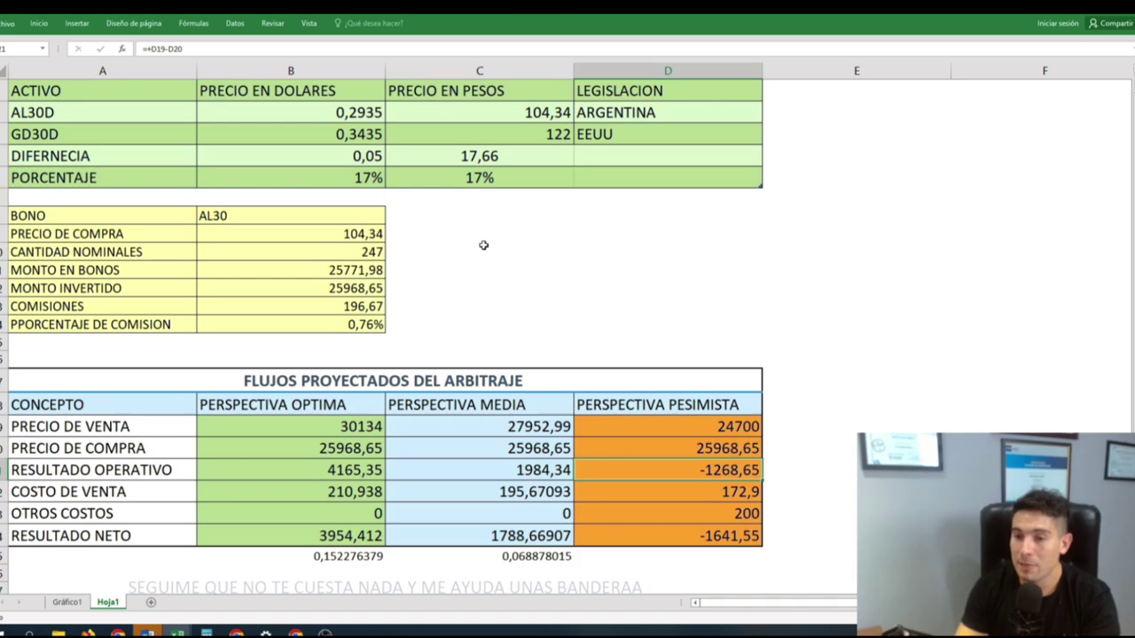
{"action": "key", "text": "Down"}
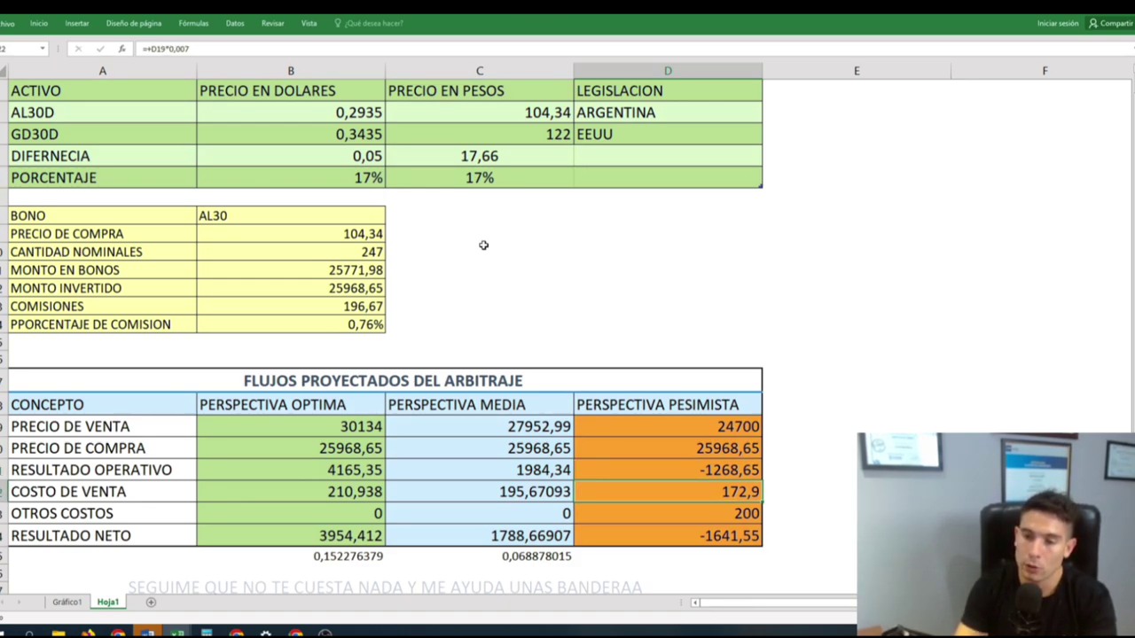
{"action": "key", "text": "Down"}
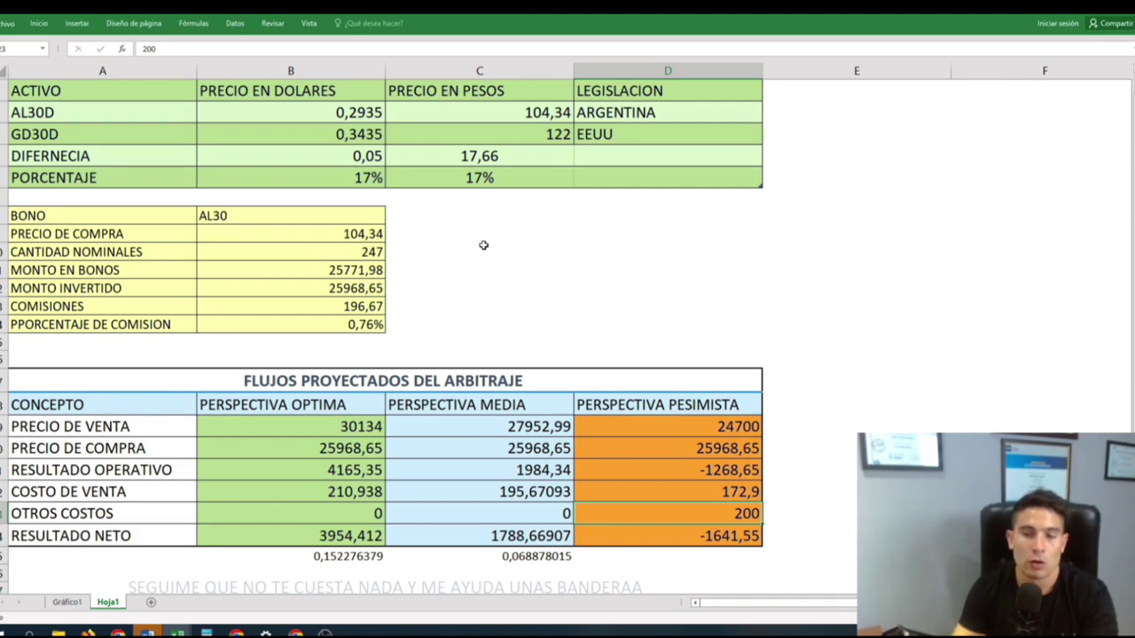
{"action": "key", "text": "Down"}
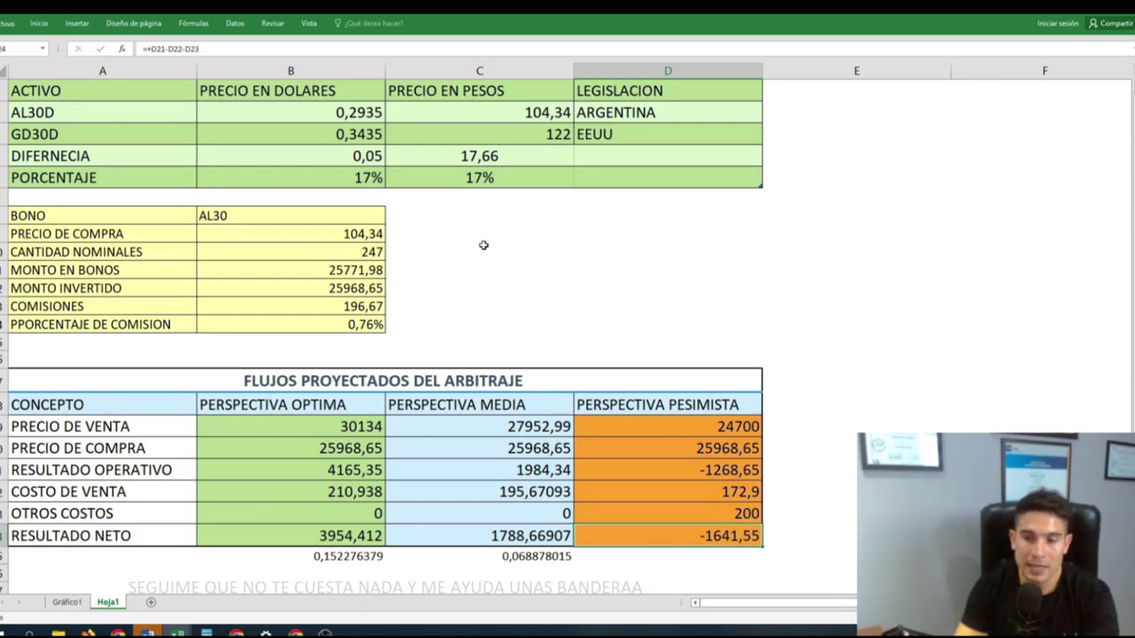
{"action": "key", "text": "Down"}
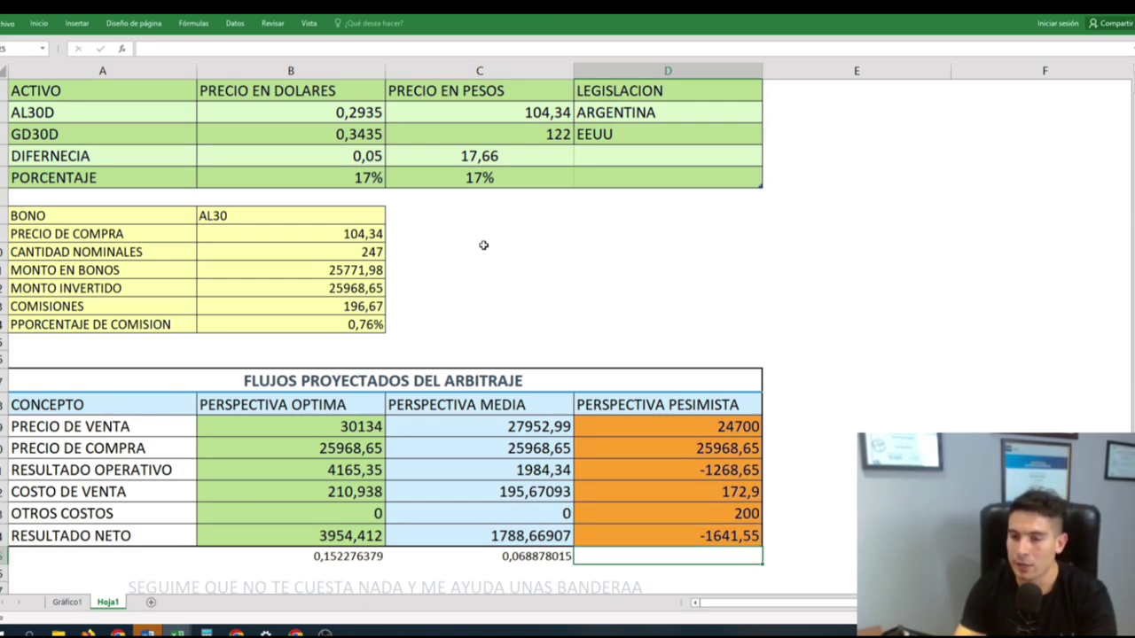
- Calculate the pessimistic scenario's return below its net result with the formula +D24/D20
{"action": "type", "text": "+"}
{"action": "key", "text": "Up"}
{"action": "type", "text": "/"}
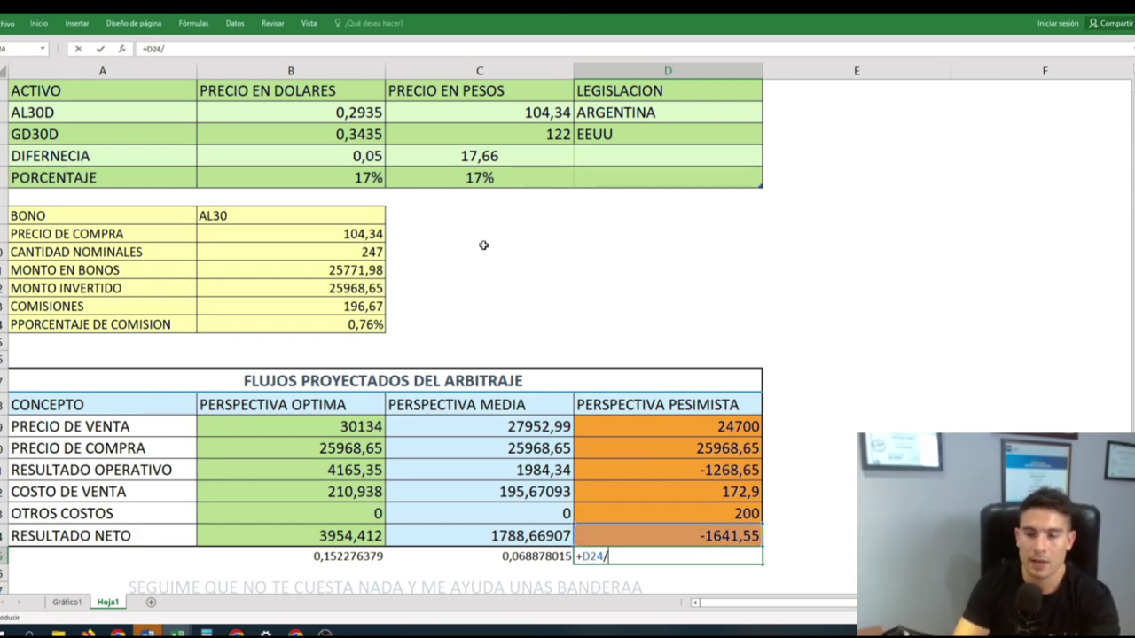
{"action": "key", "text": "Up"}
{"action": "key", "text": "Up"}
{"action": "key", "text": "Up"}
{"action": "key", "text": "Up"}
{"action": "key", "text": "Up"}
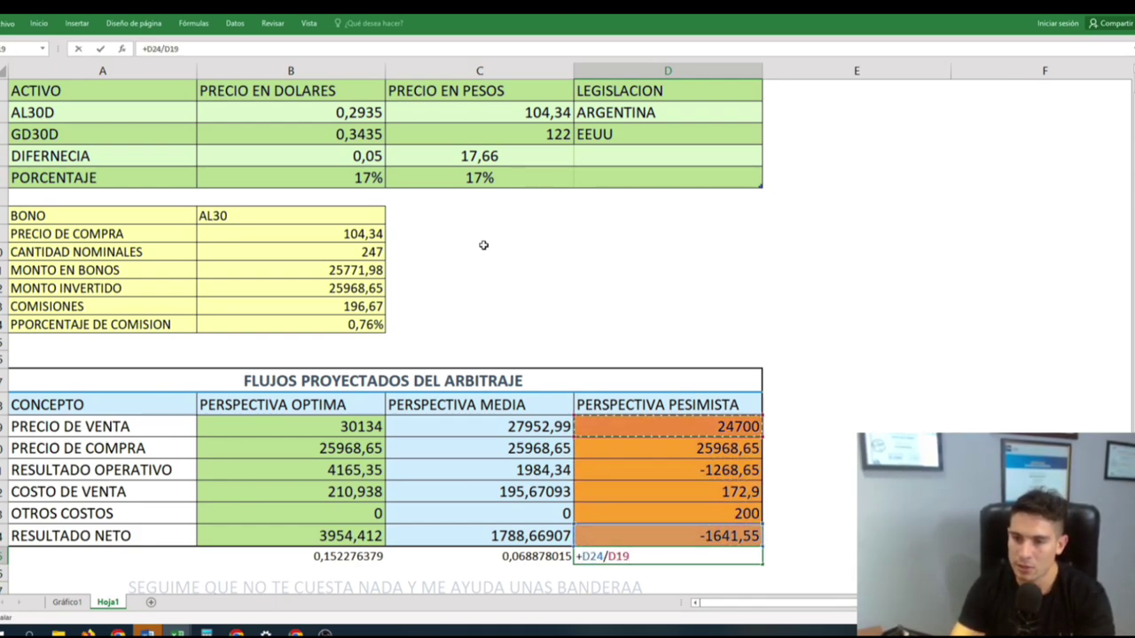
{"action": "key", "text": "ctrl+Return"}
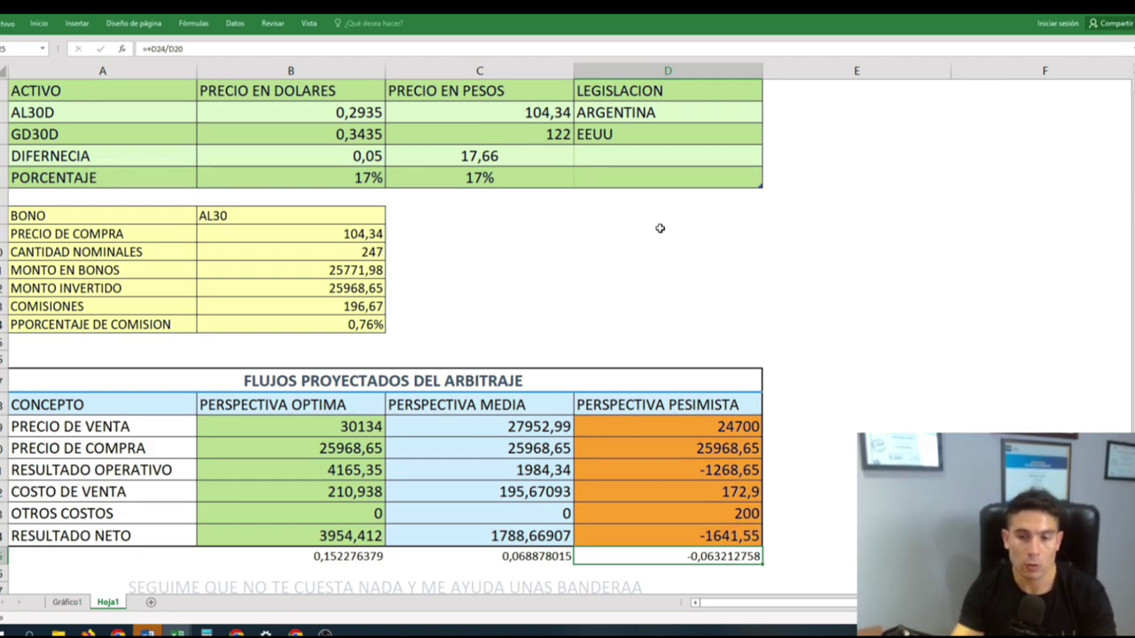
- Read the closing message in the merged row beneath the projected flows table
{"action": "key", "text": "Left"}
{"action": "key", "text": "Left"}
{"action": "key", "text": "Left"}
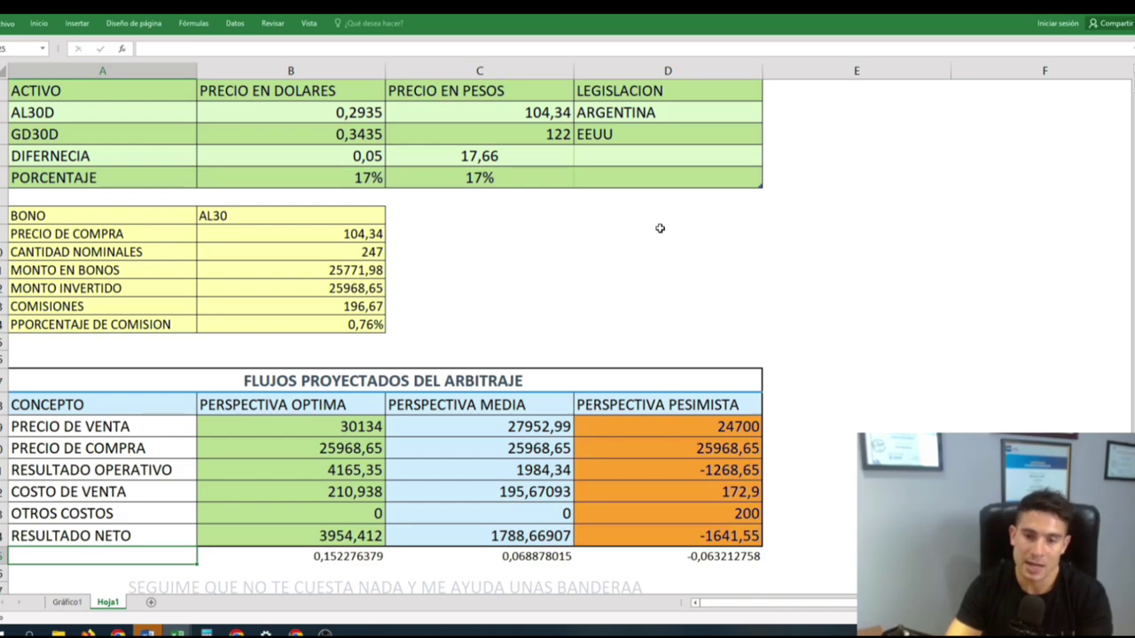
{"action": "key", "text": "Down"}
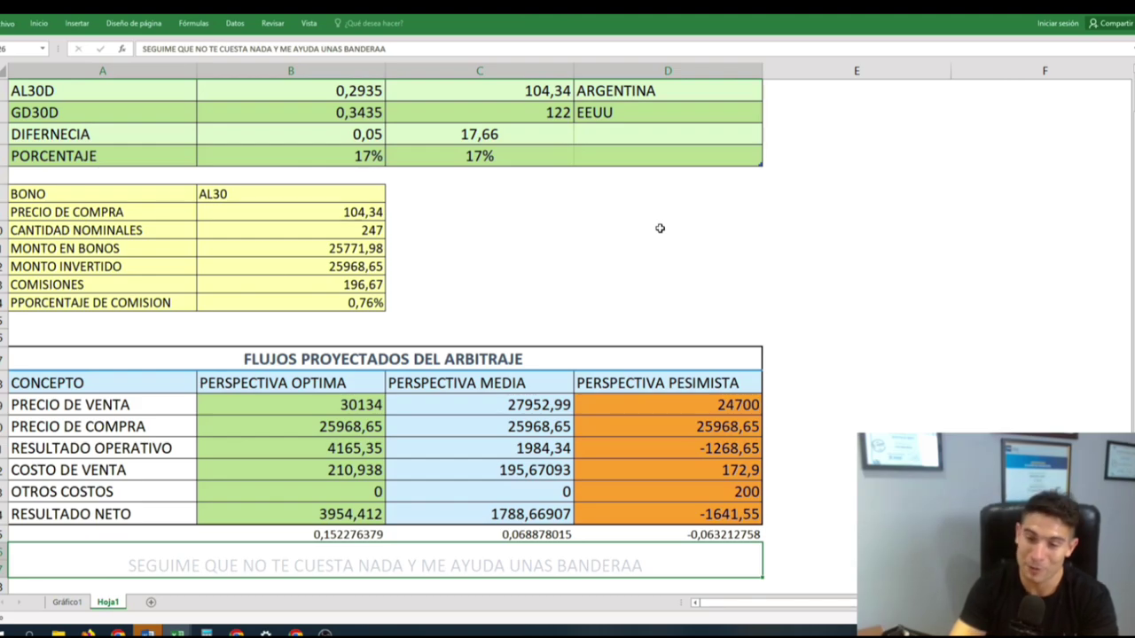
{"action": "key", "text": "Up"}
{"action": "key", "text": "Up"}
{"action": "key", "text": "Up"}
{"action": "key", "text": "Up"}
{"action": "key", "text": "Up"}
{"action": "key", "text": "Up"}
{"action": "key", "text": "Up"}
{"action": "key", "text": "Up"}
{"action": "key", "text": "Up"}
{"action": "key", "text": "Up"}
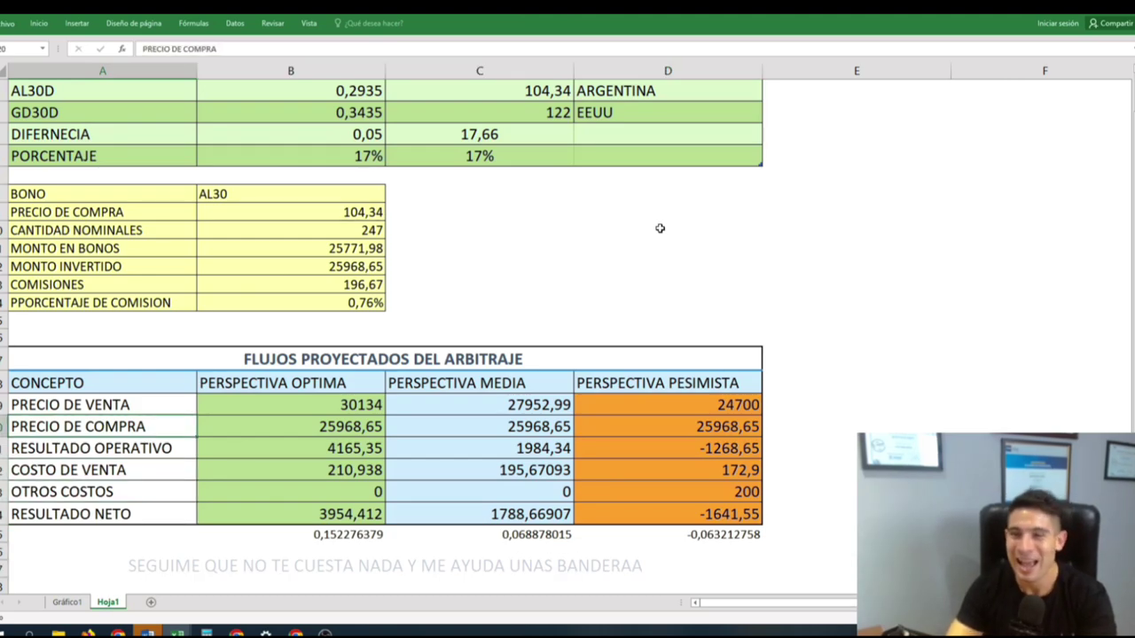
{"action": "key", "text": "Up"}
{"action": "key", "text": "Up"}
{"action": "key", "text": "Up"}
{"action": "key", "text": "Up"}
{"action": "key", "text": "Up"}
{"action": "key", "text": "Up"}
{"action": "key", "text": "Up"}
{"action": "key", "text": "Up"}
{"action": "key", "text": "Up"}
{"action": "key", "text": "Up"}
{"action": "key", "text": "Up"}
{"action": "key", "text": "Up"}
{"action": "key", "text": "Up"}
{"action": "key", "text": "Up"}
{"action": "key", "text": "Up"}
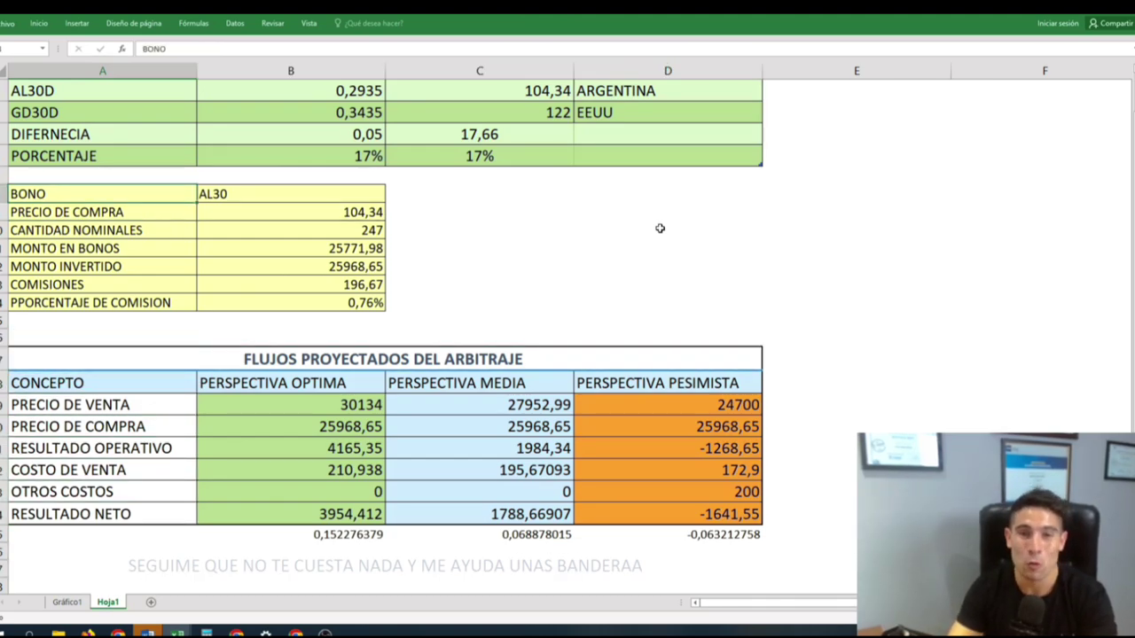